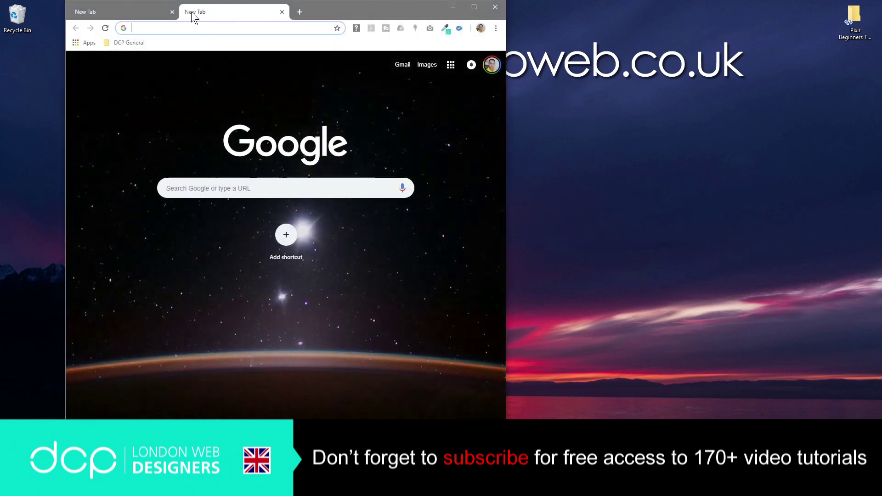
- Close the extra blank tab, go to pixabay.com and maximize the browser
{"action": "left_click", "coordinate": [172, 12]}
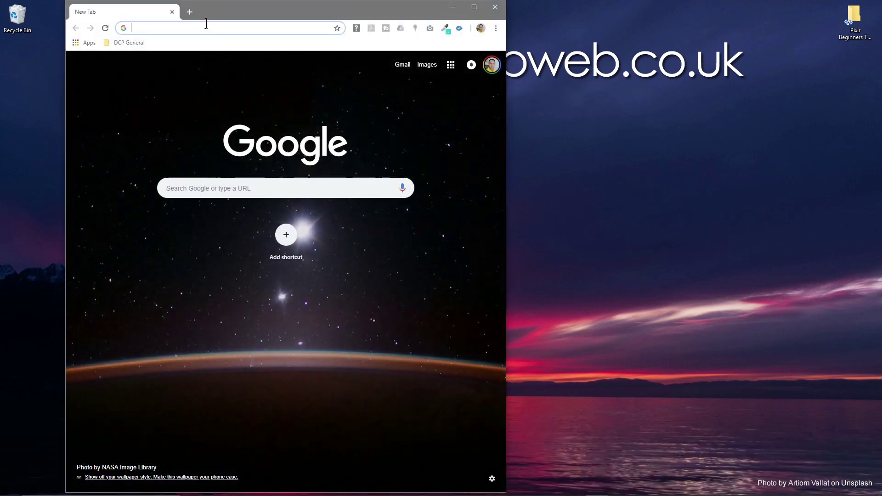
{"action": "type", "text": "pixabay.com"}
{"action": "key", "text": "Return"}
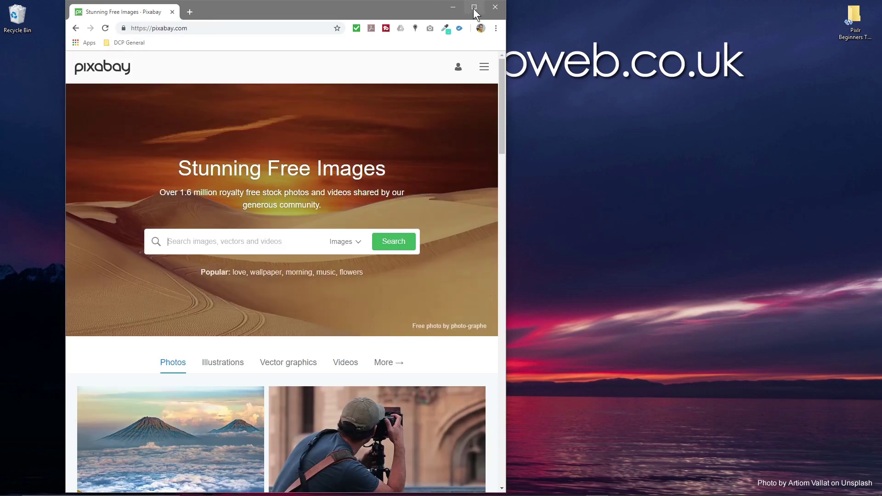
{"action": "left_click", "coordinate": [474, 7]}
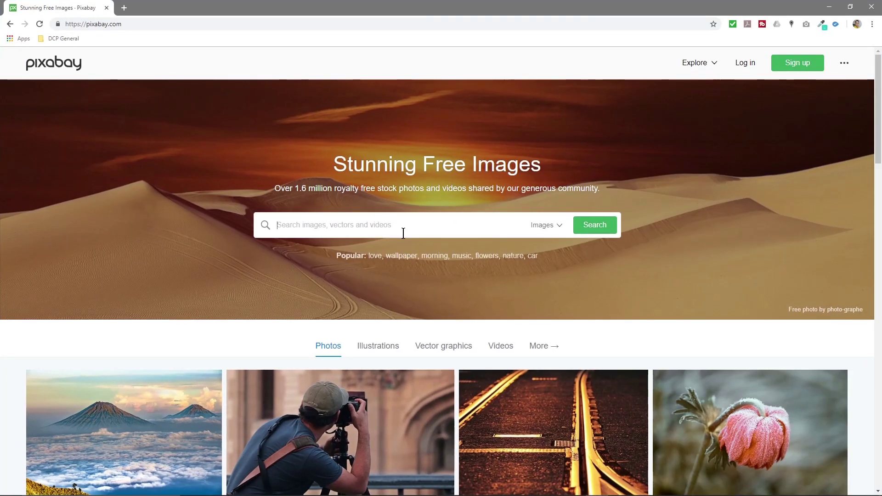
- Search Pixabay for 'sunset' and open the silhouetted tree sunset photo
{"action": "type", "text": "sunset"}
{"action": "key", "text": "Return"}
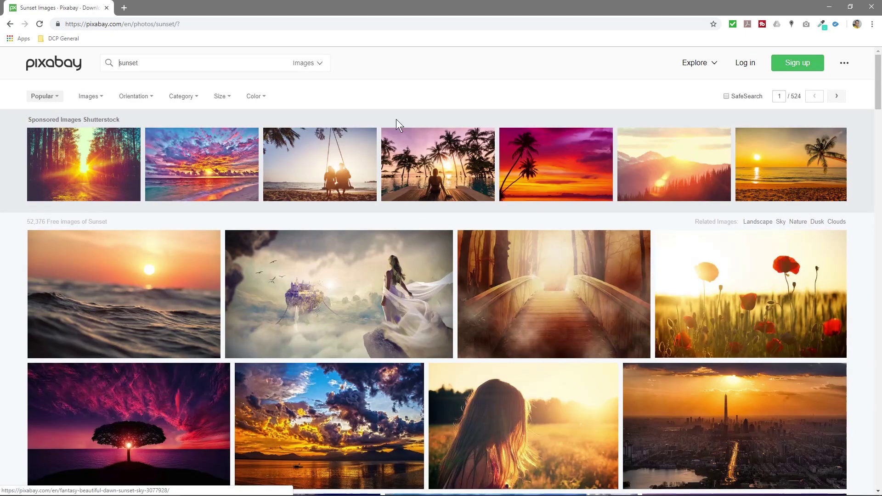
{"action": "scroll", "coordinate": [367, 317], "scroll_direction": "down", "scroll_amount": 4}
{"action": "scroll", "coordinate": [330, 253], "scroll_direction": "down", "scroll_amount": 1}
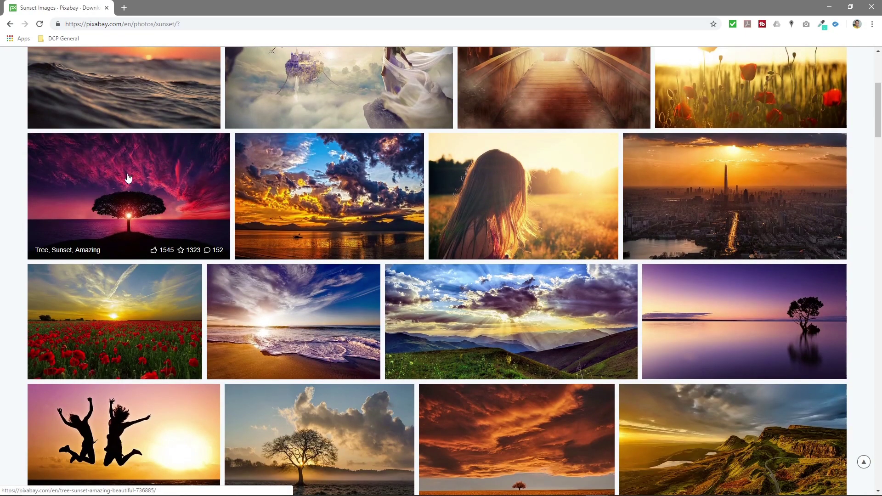
{"action": "left_click", "coordinate": [167, 184]}
- Try the 1920×1195 download, which needs a log-in, then request the 1280×796 size instead
{"action": "left_click", "coordinate": [662, 235]}
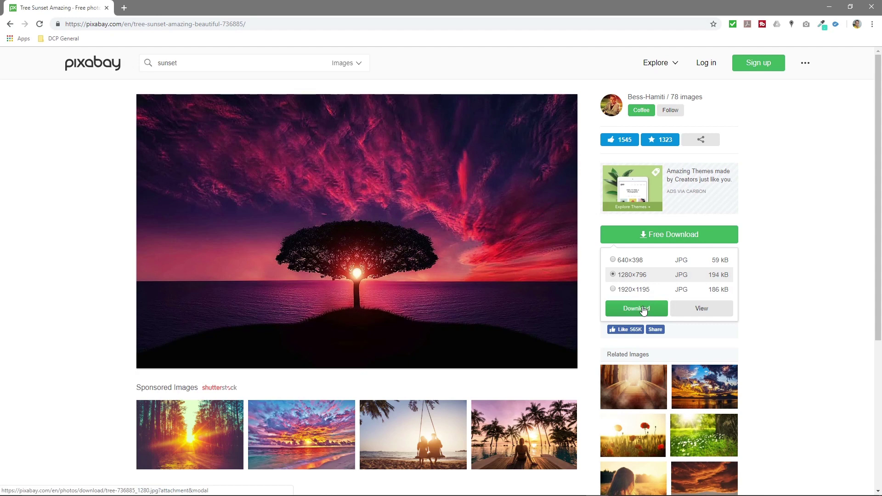
{"action": "left_click", "coordinate": [637, 289]}
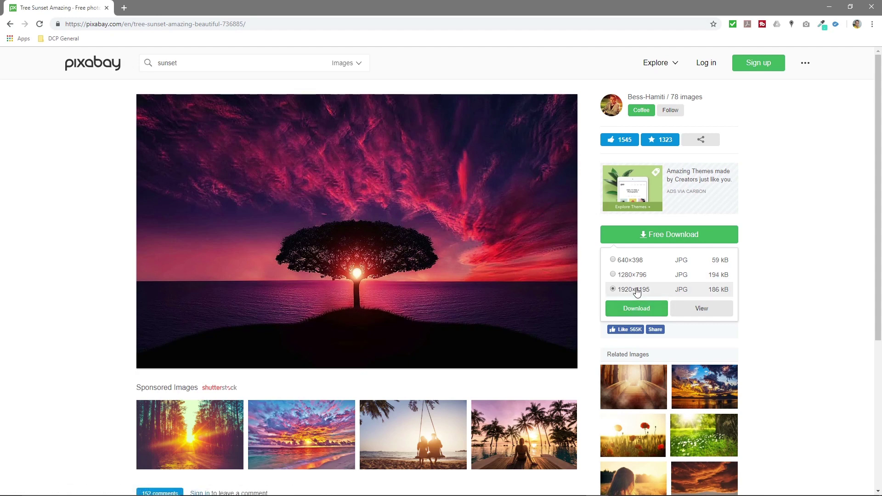
{"action": "left_click", "coordinate": [638, 310]}
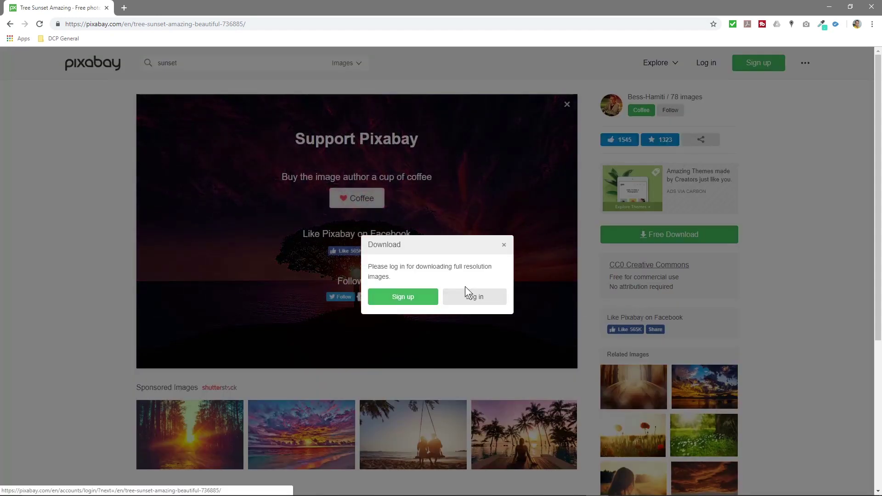
{"action": "left_click", "coordinate": [504, 248]}
{"action": "left_click", "coordinate": [632, 237]}
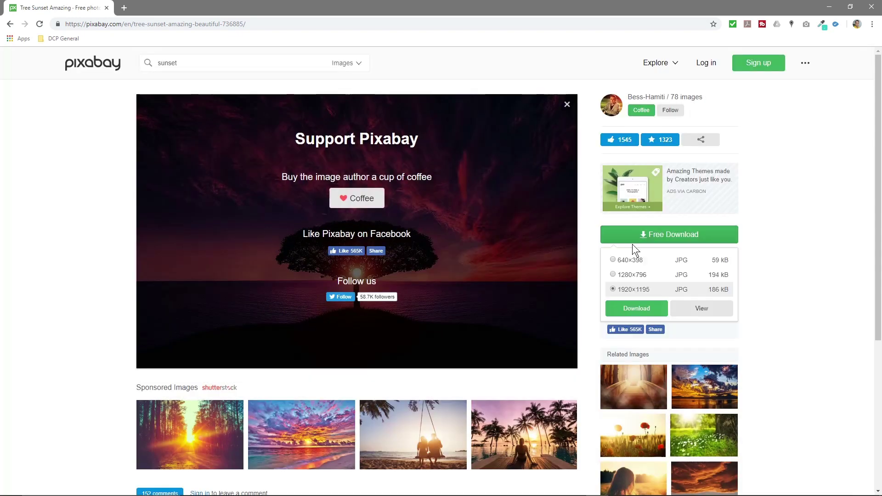
{"action": "left_click", "coordinate": [630, 275]}
{"action": "left_click", "coordinate": [636, 310]}
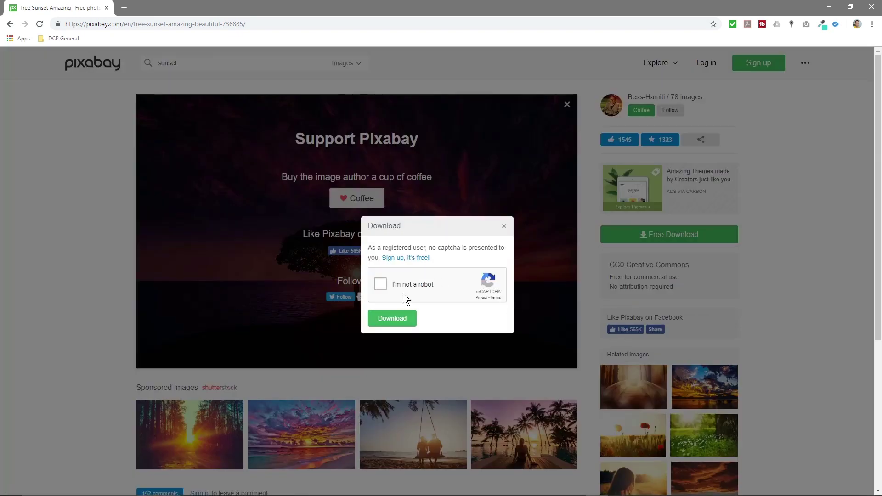
- Pass the traffic-light captcha and download the 1280×796 tree image
{"action": "left_click", "coordinate": [381, 285]}
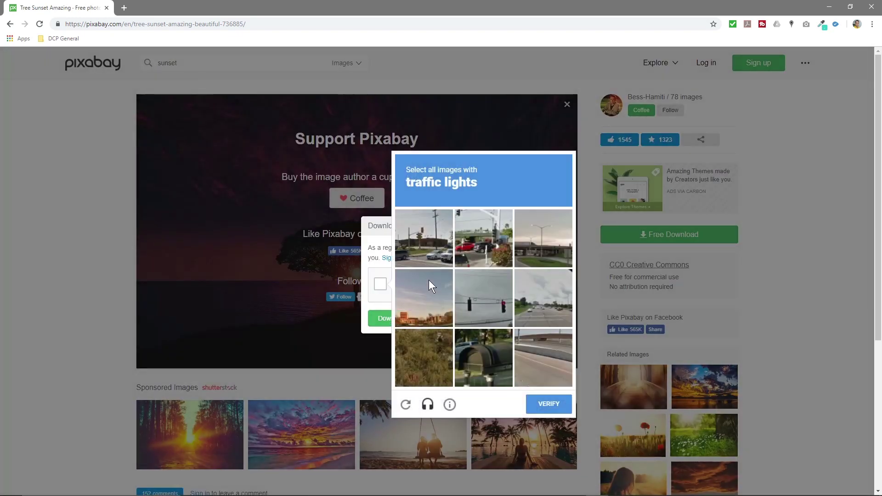
{"action": "left_click", "coordinate": [540, 241]}
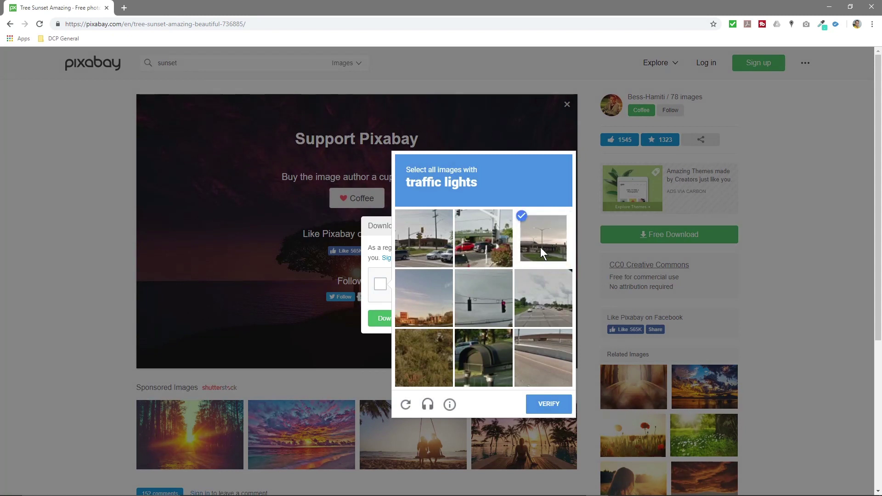
{"action": "left_click", "coordinate": [540, 247]}
{"action": "left_click", "coordinate": [483, 299]}
{"action": "left_click", "coordinate": [482, 247]}
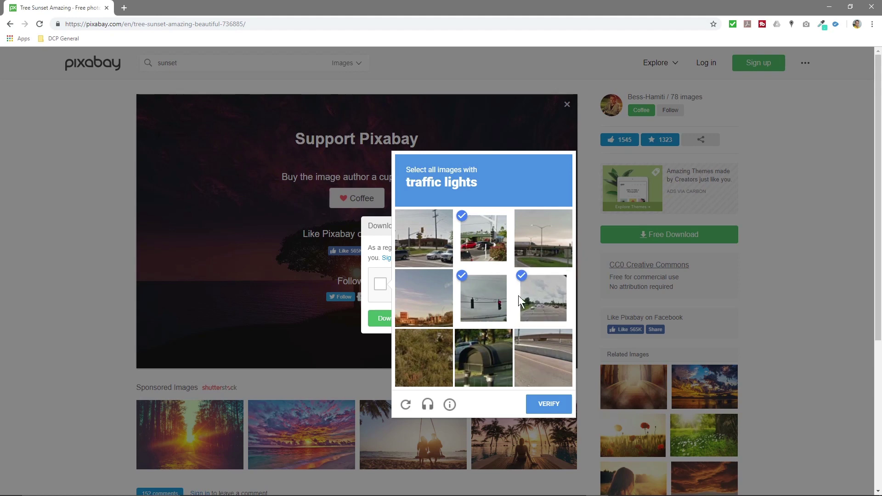
{"action": "left_click", "coordinate": [425, 244]}
{"action": "left_click", "coordinate": [550, 404]}
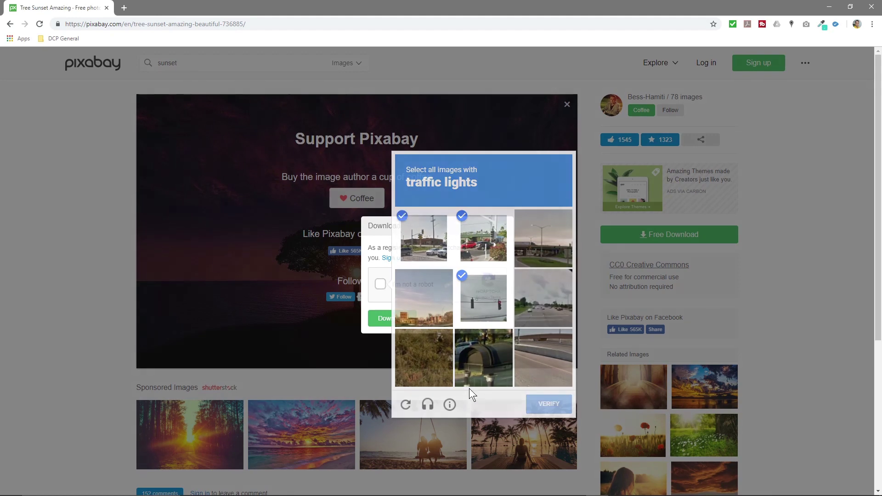
{"action": "left_click", "coordinate": [406, 318]}
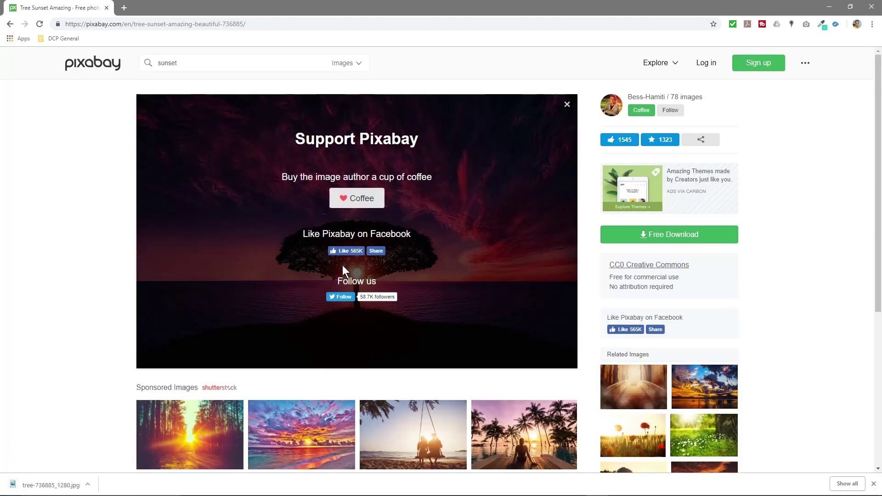
- Snap Chrome left and drag tree-736885_1280.jpg into the Pixlr Beginners Tutorial folder
{"action": "left_click_drag", "start_coordinate": [355, 4], "coordinate": [1, 51]}
{"action": "left_click", "coordinate": [665, 87]}
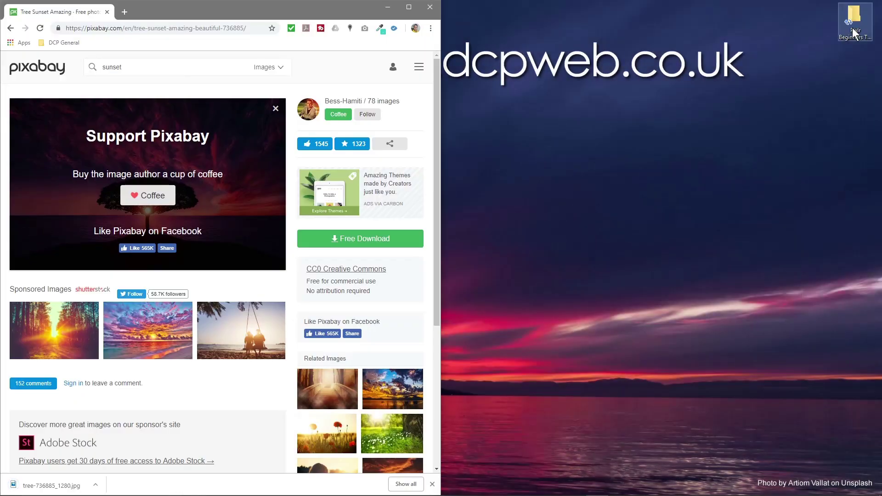
{"action": "double_click", "coordinate": [854, 19]}
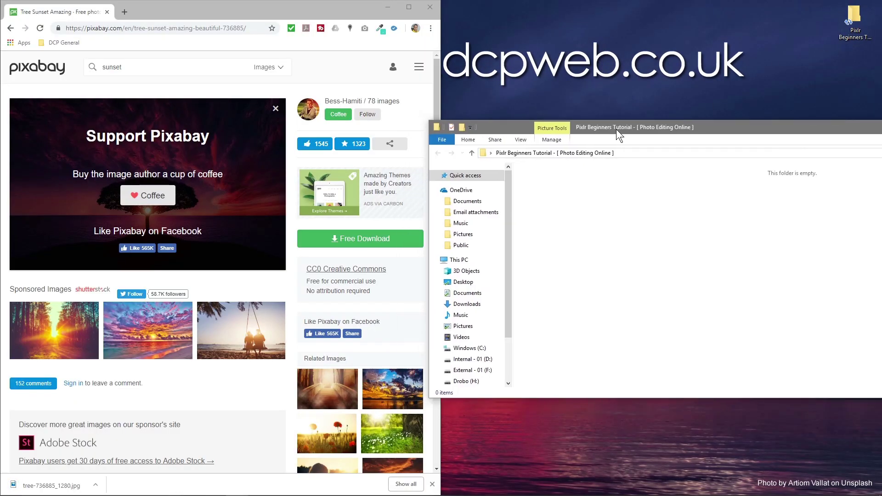
{"action": "left_click_drag", "start_coordinate": [70, 490], "coordinate": [544, 175]}
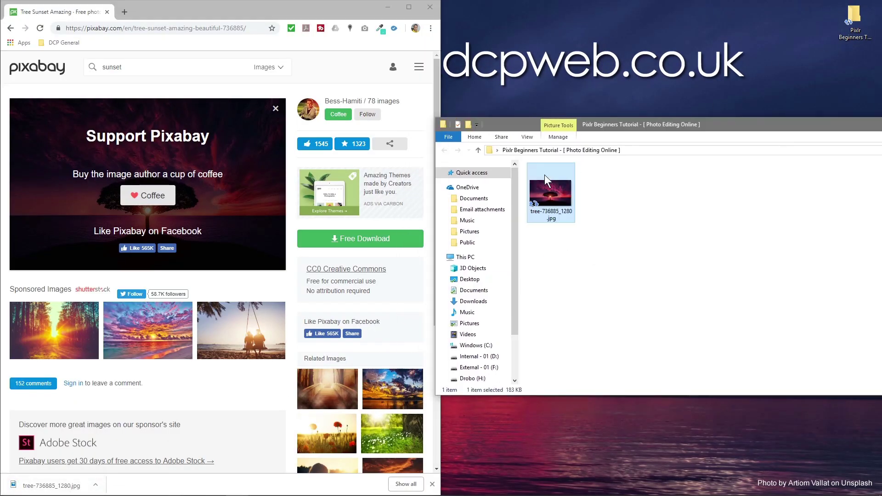
{"action": "left_click", "coordinate": [124, 13]}
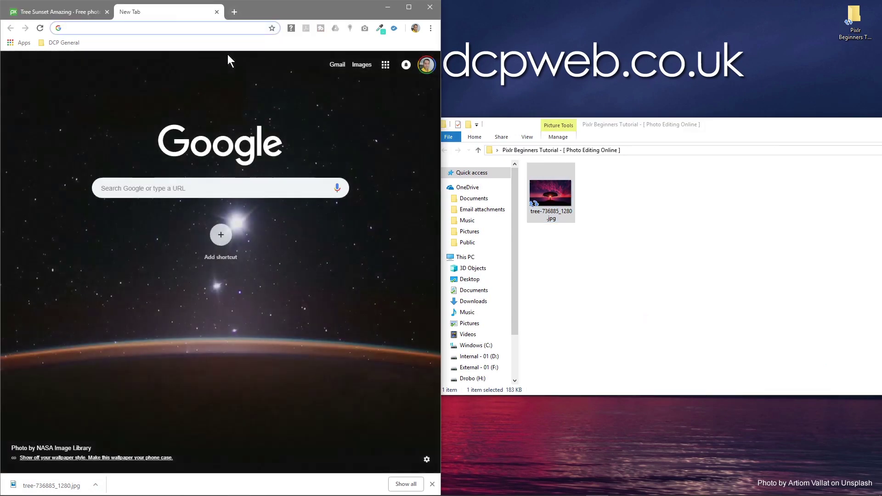
- Search Google for 'pixlr' and open the Pixlr.com website
{"action": "type", "text": "pix"}
{"action": "key", "text": "BackSpace"}
{"action": "key", "text": "BackSpace"}
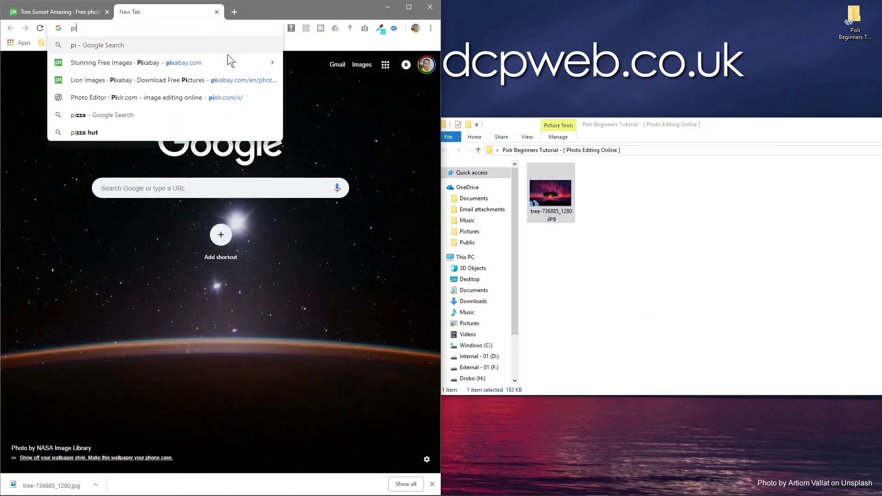
{"action": "type", "text": "xlr"}
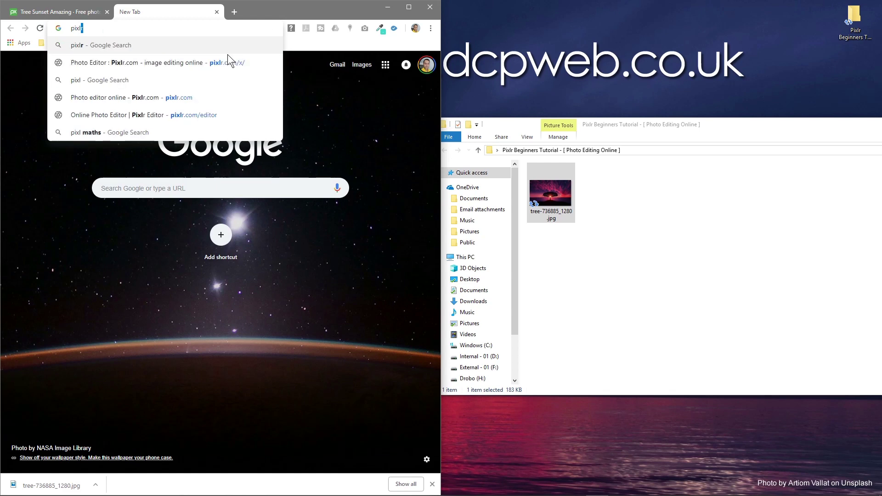
{"action": "key", "text": "Return"}
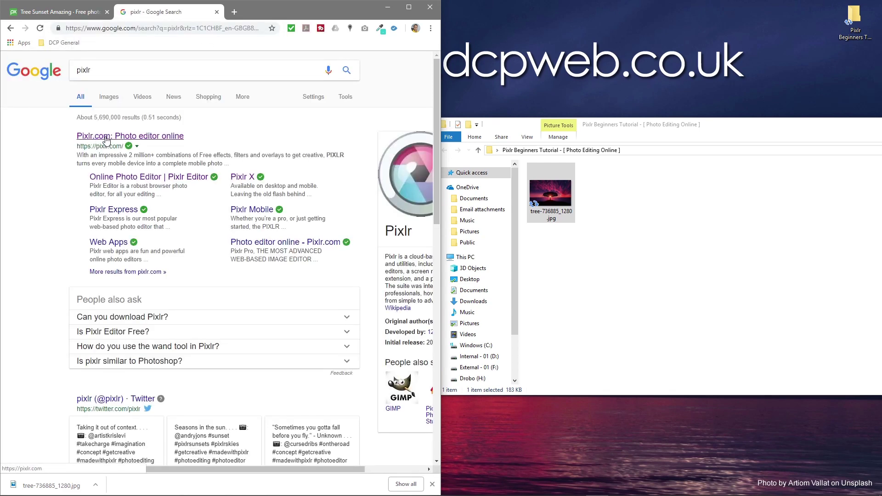
{"action": "left_click", "coordinate": [106, 139]}
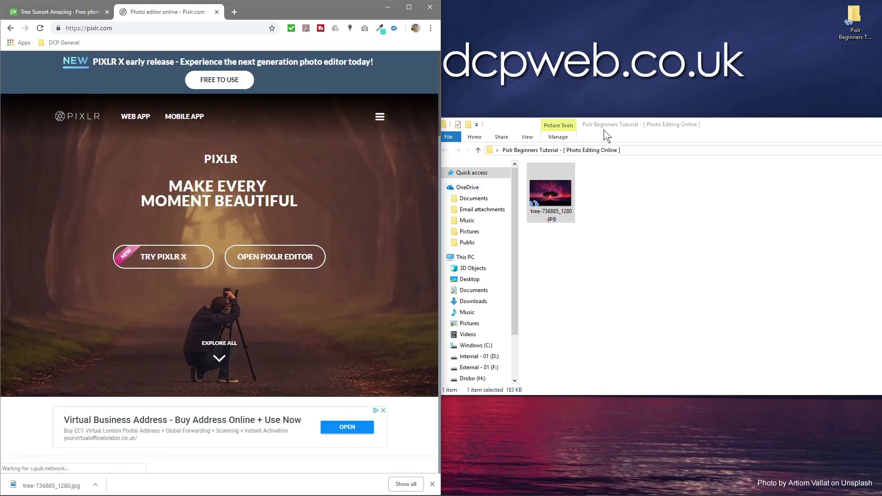
- Hide the folder window, maximize Chrome and open Pixlr X from the Pixlr home page
{"action": "left_click_drag", "start_coordinate": [693, 120], "coordinate": [730, 136]}
{"action": "key", "text": "super+Down"}
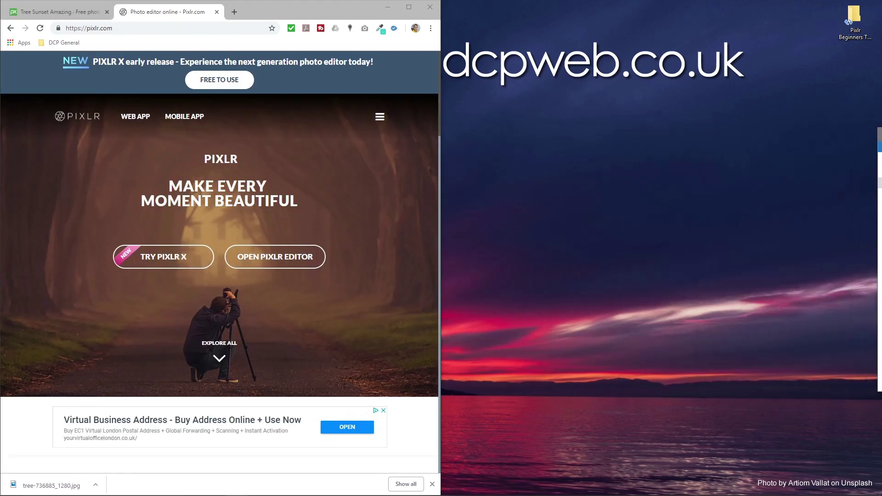
{"action": "left_click", "coordinate": [408, 7]}
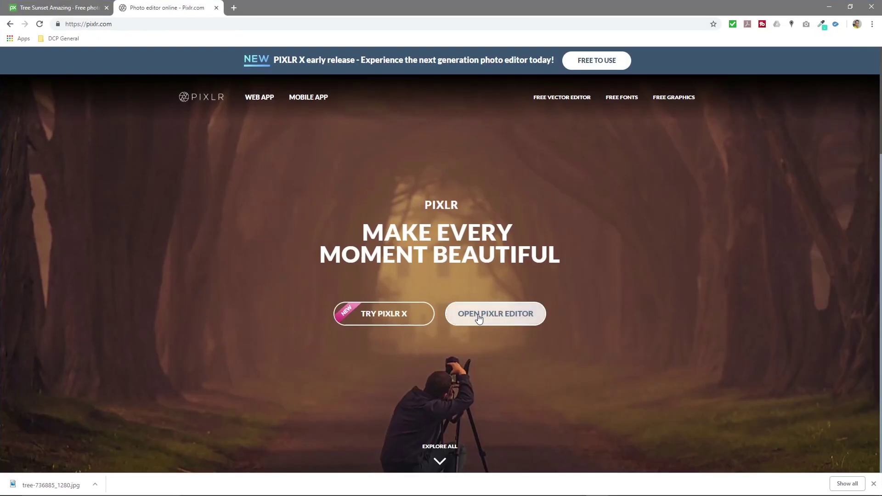
{"action": "left_click", "coordinate": [509, 318]}
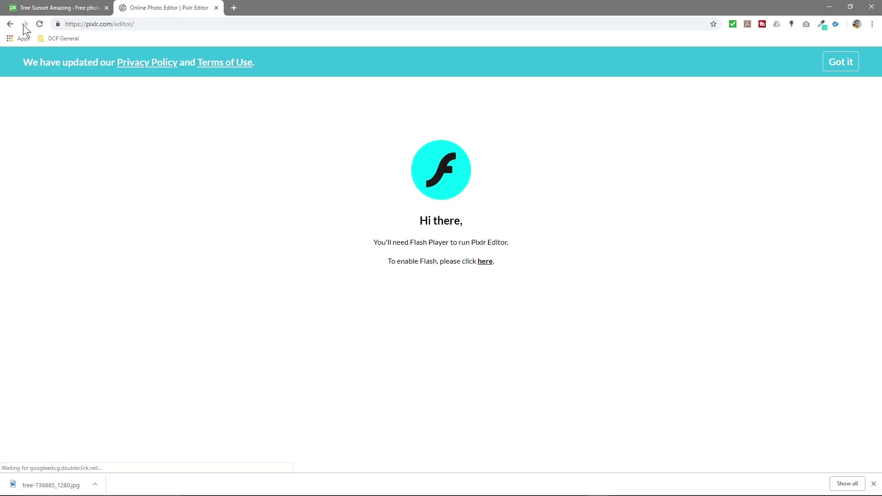
{"action": "left_click", "coordinate": [10, 24]}
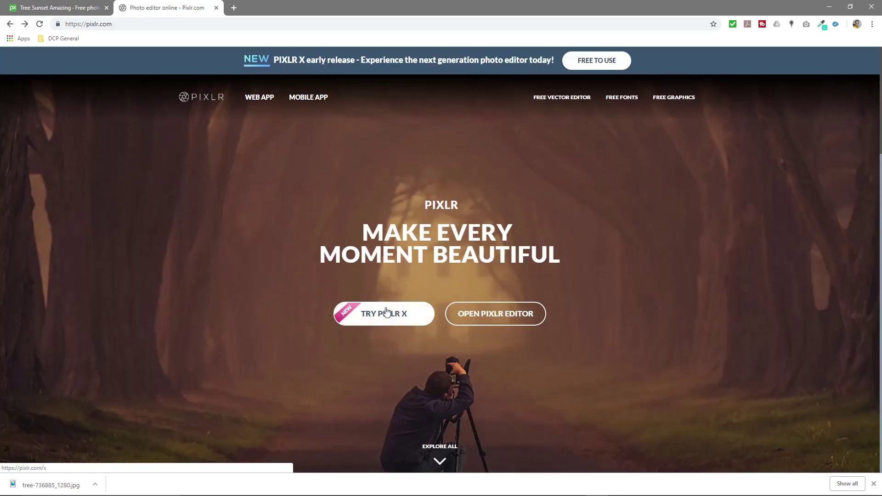
{"action": "left_click", "coordinate": [387, 313]}
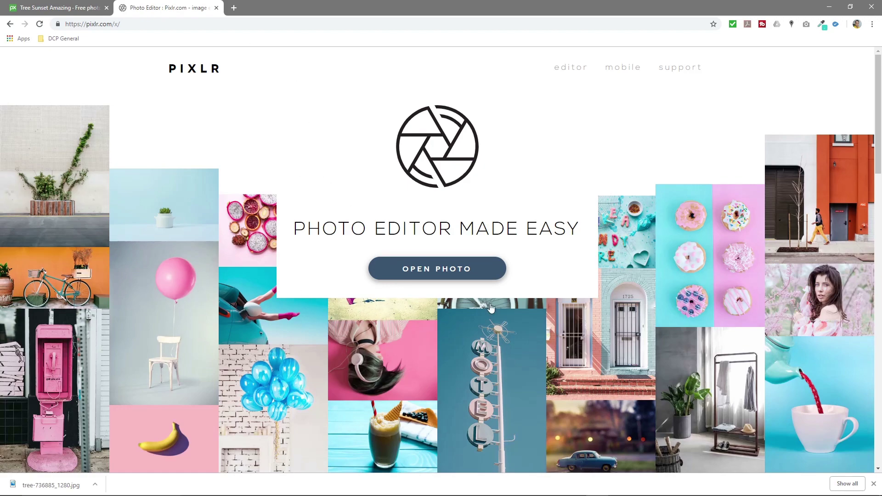
{"action": "scroll", "coordinate": [491, 307], "scroll_direction": "down", "scroll_amount": 10}
{"action": "scroll", "coordinate": [393, 333], "scroll_direction": "up", "scroll_amount": 7}
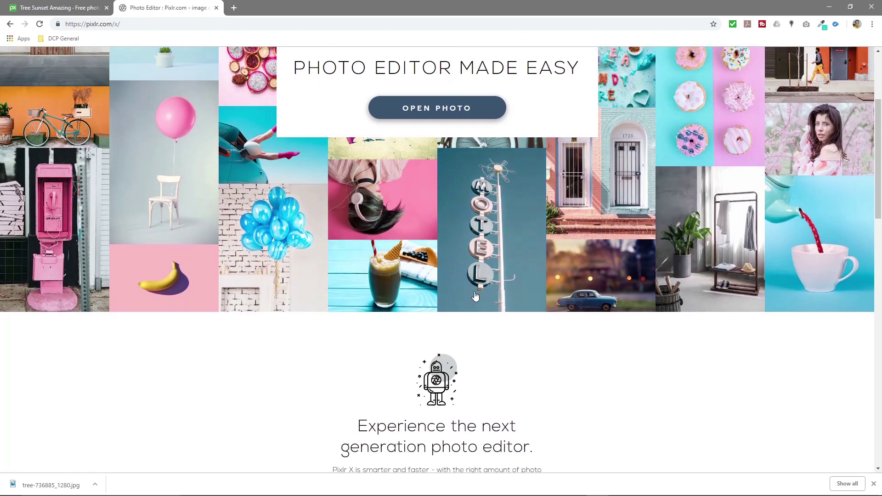
{"action": "scroll", "coordinate": [475, 296], "scroll_direction": "up", "scroll_amount": 4}
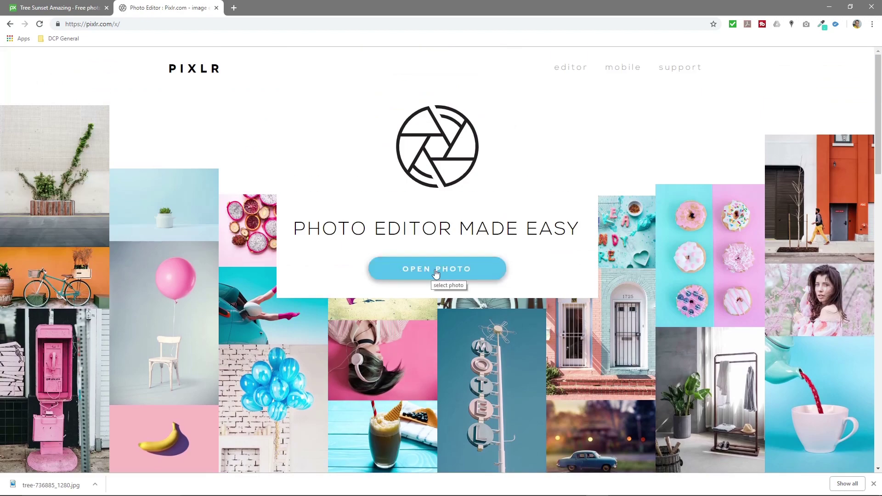
- Open tree-736885_1280.jpg in Pixlr X and close Chrome's download bar
{"action": "left_click", "coordinate": [435, 271]}
{"action": "left_click", "coordinate": [95, 64]}
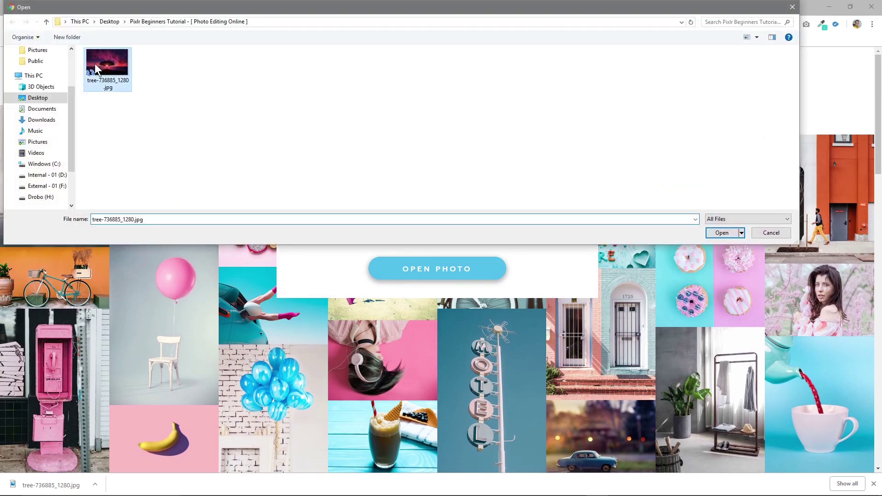
{"action": "left_click", "coordinate": [721, 233]}
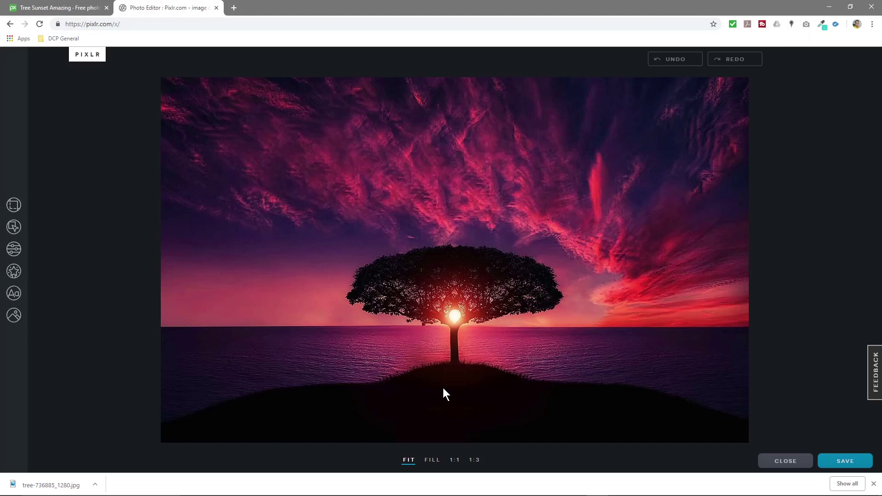
{"action": "left_click", "coordinate": [872, 485]}
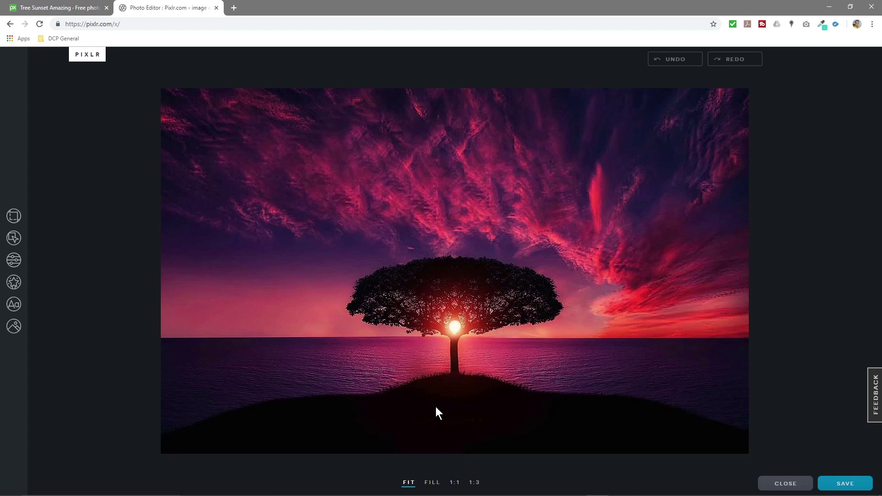
- Cycle through the FILL, 1:1 and 1:3 zoom views, then return to FIT
{"action": "left_click", "coordinate": [432, 483]}
{"action": "left_click", "coordinate": [454, 483]}
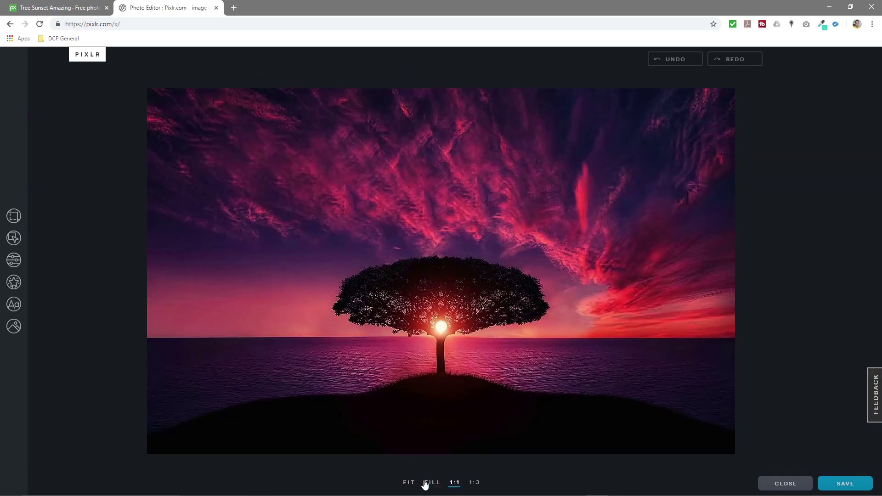
{"action": "left_click", "coordinate": [431, 483]}
{"action": "left_click", "coordinate": [475, 483]}
{"action": "left_click", "coordinate": [454, 484]}
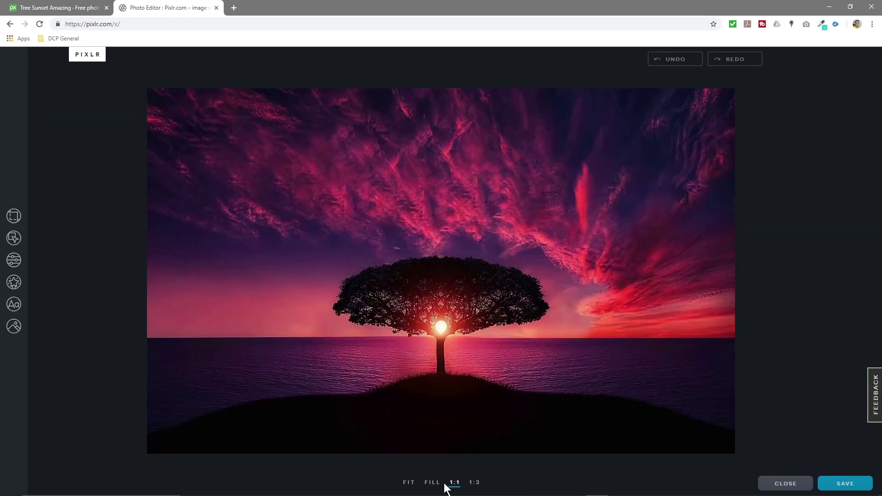
{"action": "left_click", "coordinate": [432, 483]}
{"action": "left_click", "coordinate": [404, 483]}
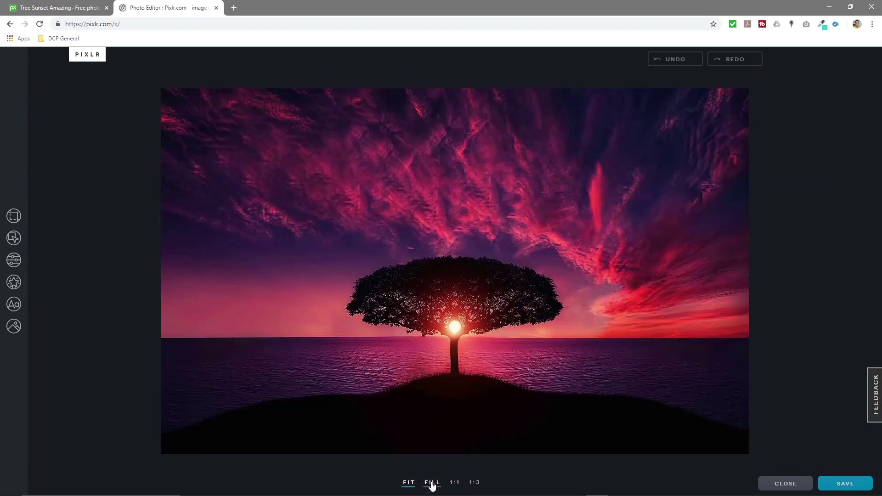
{"action": "left_click", "coordinate": [432, 483]}
{"action": "left_click", "coordinate": [454, 483]}
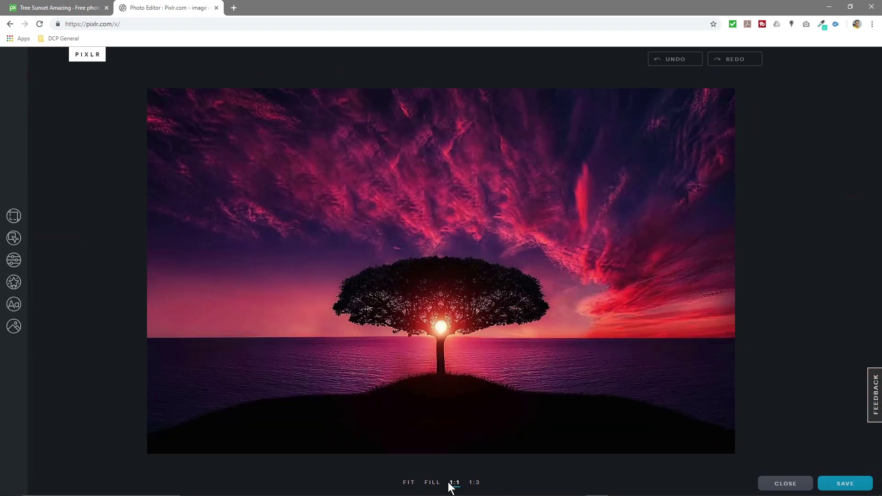
{"action": "left_click", "coordinate": [432, 484]}
{"action": "left_click", "coordinate": [409, 483]}
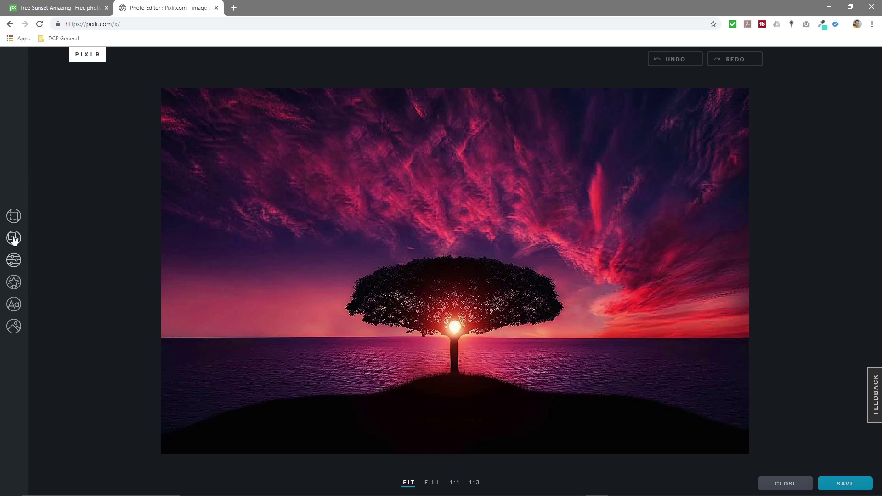
- Set vibrance 16, saturation -6, temperature -16, tint -12 and black point 8
{"action": "left_click", "coordinate": [14, 260]}
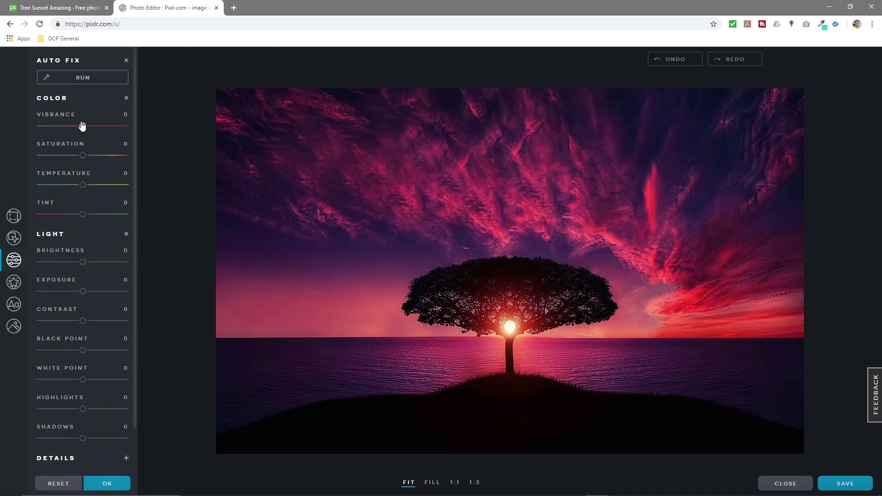
{"action": "left_click_drag", "start_coordinate": [83, 126], "coordinate": [77, 184]}
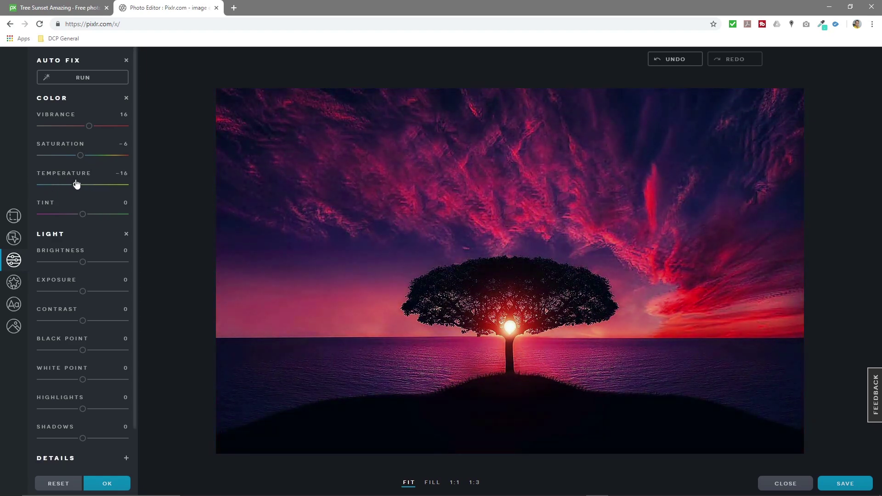
{"action": "mouse_move", "coordinate": [83, 214]}
{"action": "left_mouse_down"}
{"action": "mouse_move", "coordinate": [95, 215]}
{"action": "mouse_move", "coordinate": [78, 216]}
{"action": "left_mouse_up"}
{"action": "scroll", "coordinate": [69, 312], "scroll_direction": "down", "scroll_amount": 2}
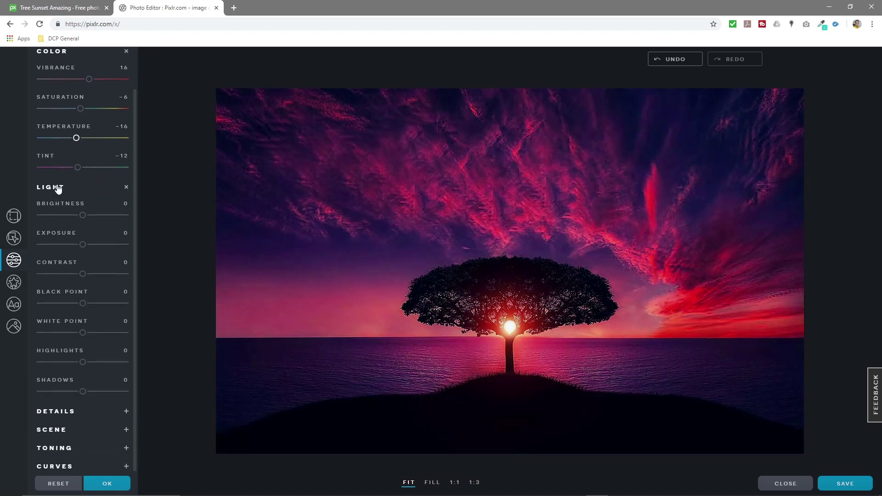
{"action": "mouse_move", "coordinate": [83, 303]}
{"action": "left_mouse_down"}
{"action": "mouse_move", "coordinate": [61, 305]}
{"action": "mouse_move", "coordinate": [98, 310]}
{"action": "mouse_move", "coordinate": [88, 314]}
{"action": "left_mouse_up"}
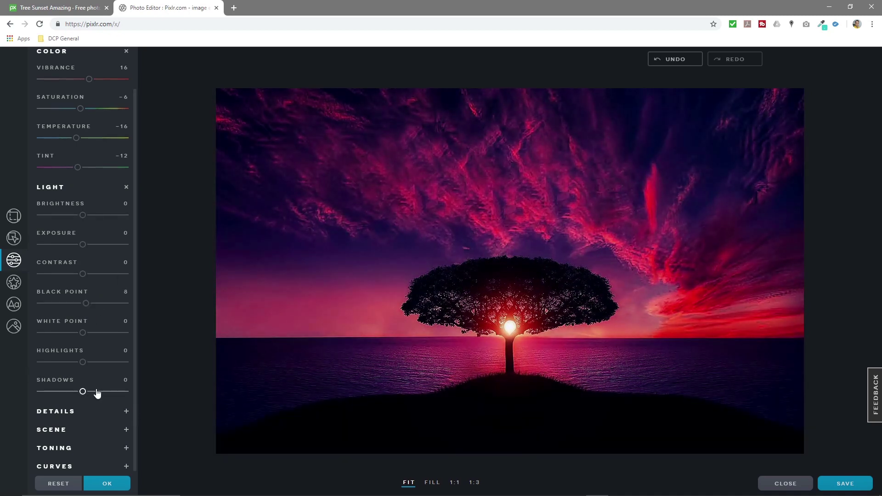
- In the detail adjustments, set dehaze to 10 and vignette to -1
{"action": "left_click", "coordinate": [65, 412]}
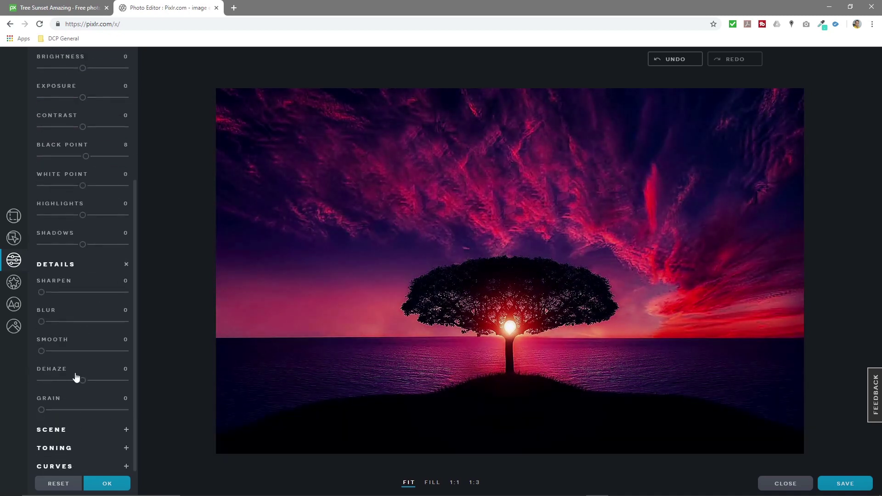
{"action": "left_click_drag", "start_coordinate": [42, 292], "coordinate": [26, 357]}
{"action": "mouse_move", "coordinate": [84, 385]}
{"action": "left_mouse_down"}
{"action": "mouse_move", "coordinate": [28, 381]}
{"action": "mouse_move", "coordinate": [98, 380]}
{"action": "mouse_move", "coordinate": [86, 380]}
{"action": "left_mouse_up"}
{"action": "mouse_move", "coordinate": [82, 430]}
{"action": "left_mouse_down"}
{"action": "mouse_move", "coordinate": [142, 429]}
{"action": "mouse_move", "coordinate": [20, 431]}
{"action": "mouse_move", "coordinate": [87, 428]}
{"action": "left_mouse_up"}
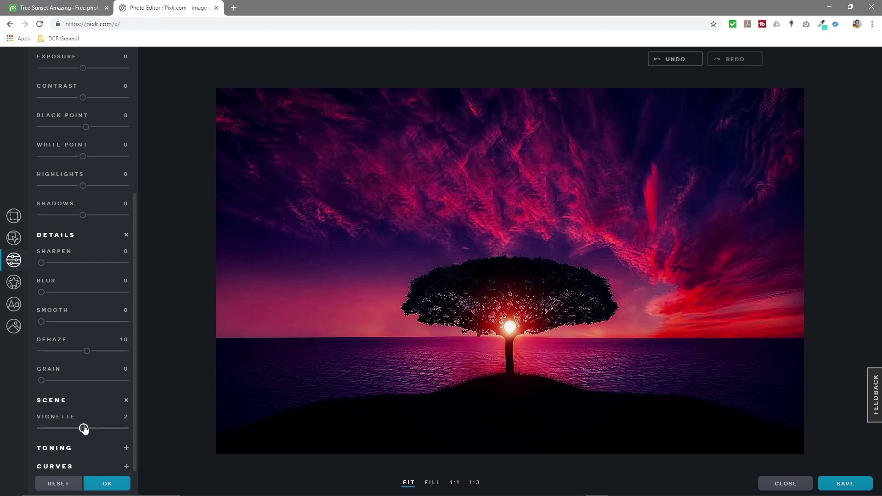
{"action": "left_click_drag", "start_coordinate": [83, 429], "coordinate": [82, 429]}
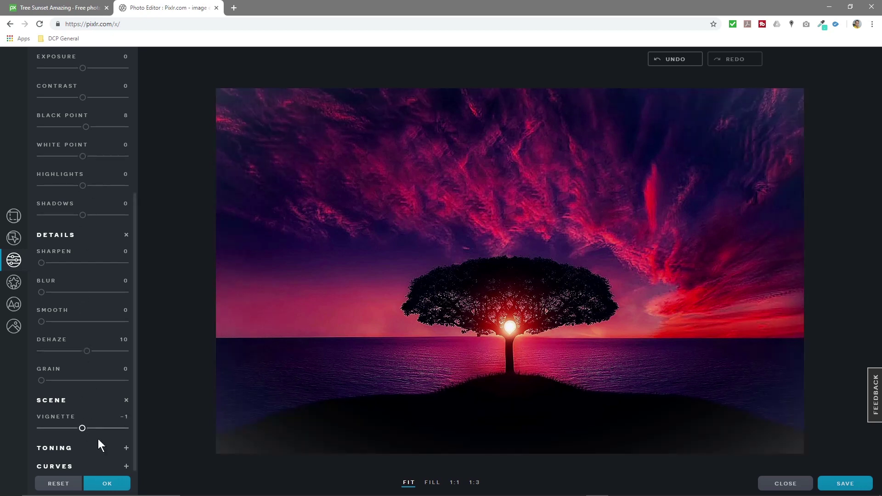
{"action": "left_click_drag", "start_coordinate": [83, 428], "coordinate": [88, 429]}
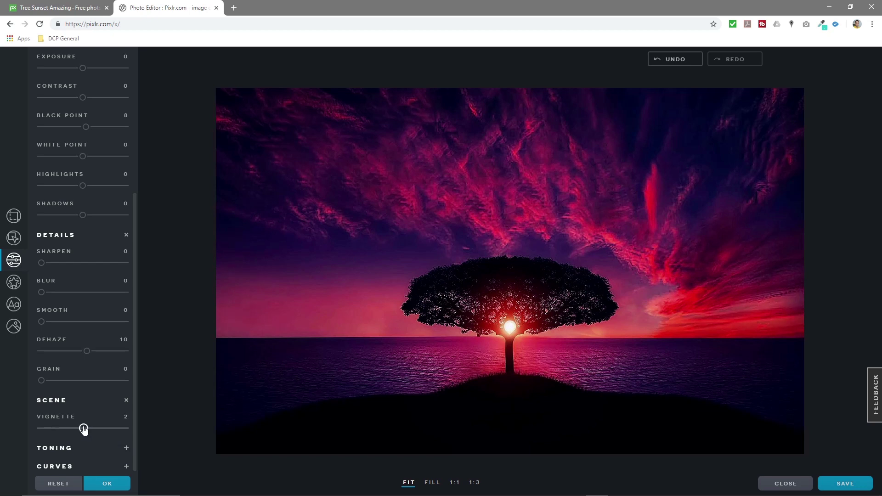
{"action": "left_click_drag", "start_coordinate": [83, 429], "coordinate": [83, 430]}
{"action": "left_click", "coordinate": [67, 466]}
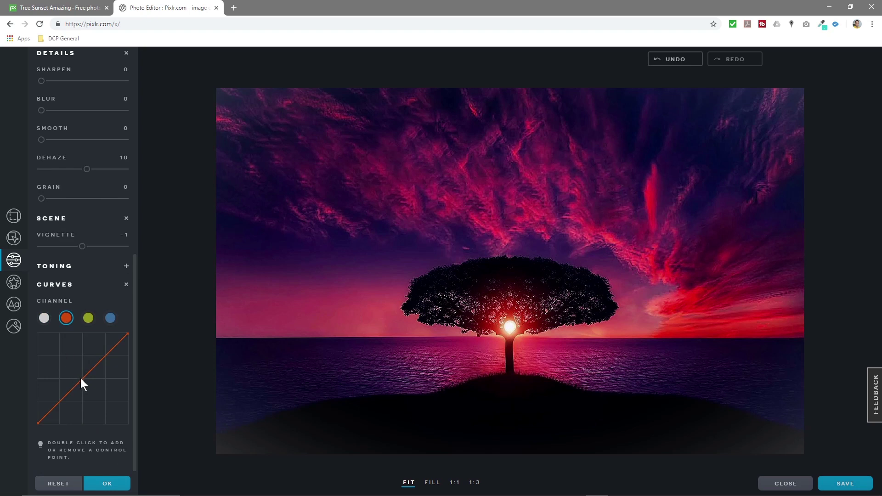
- Add and drag points on the red curve, then remove them so the curve stays straight
{"action": "double_click", "coordinate": [81, 379]}
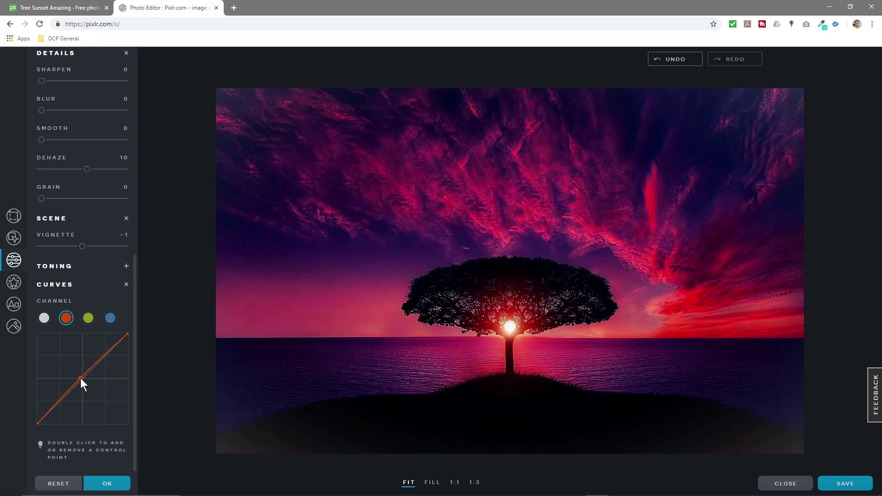
{"action": "left_click", "coordinate": [88, 318]}
{"action": "left_click", "coordinate": [66, 318]}
{"action": "left_click_drag", "start_coordinate": [81, 377], "coordinate": [126, 370]}
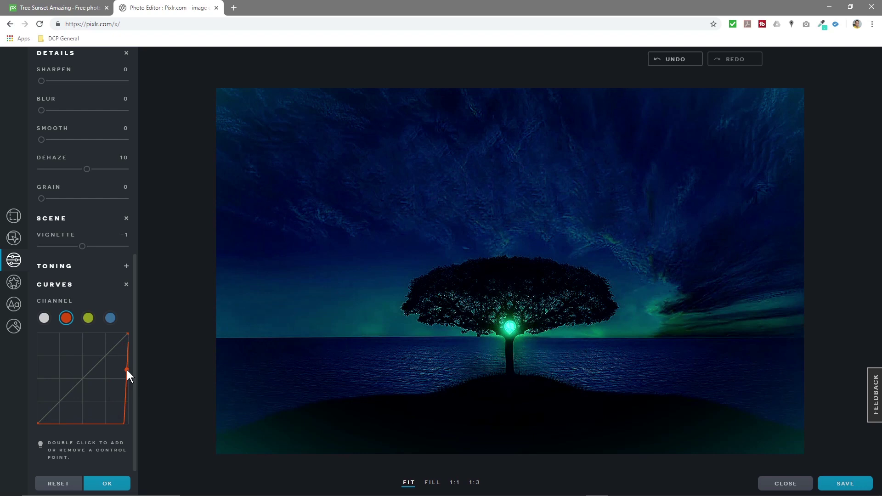
{"action": "left_click_drag", "start_coordinate": [127, 370], "coordinate": [95, 379]}
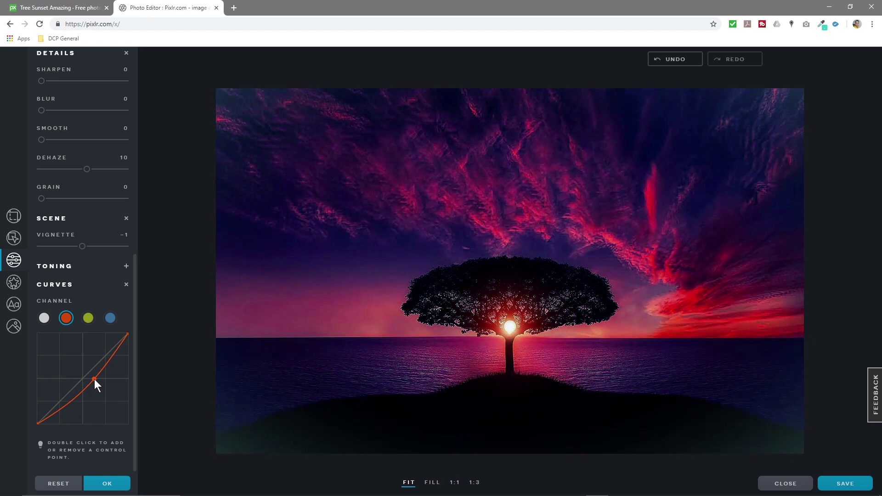
{"action": "double_click", "coordinate": [84, 376]}
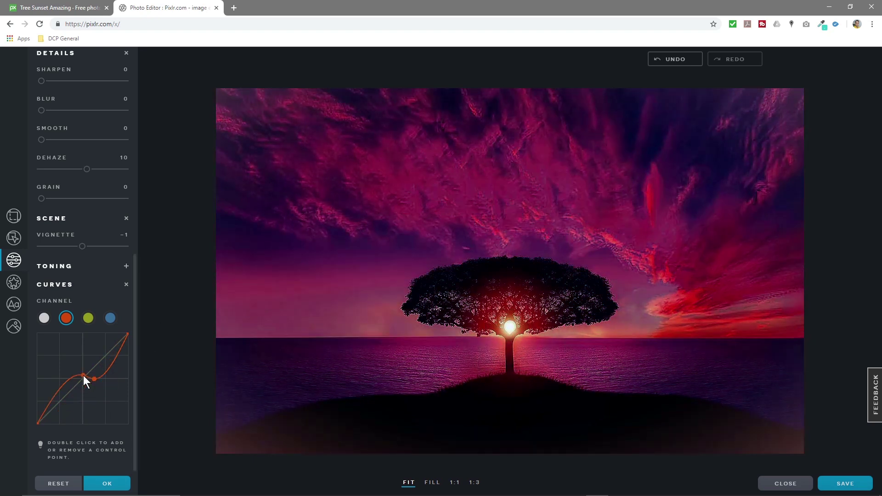
{"action": "double_click", "coordinate": [83, 376]}
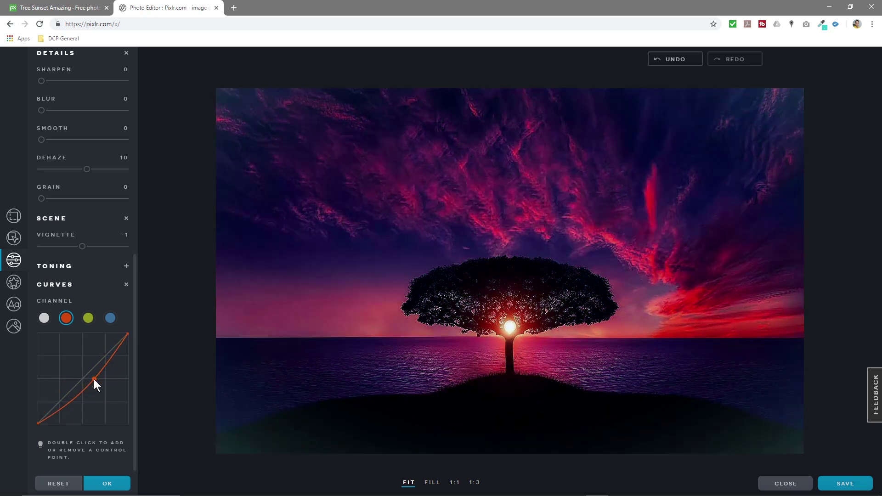
{"action": "double_click", "coordinate": [96, 378]}
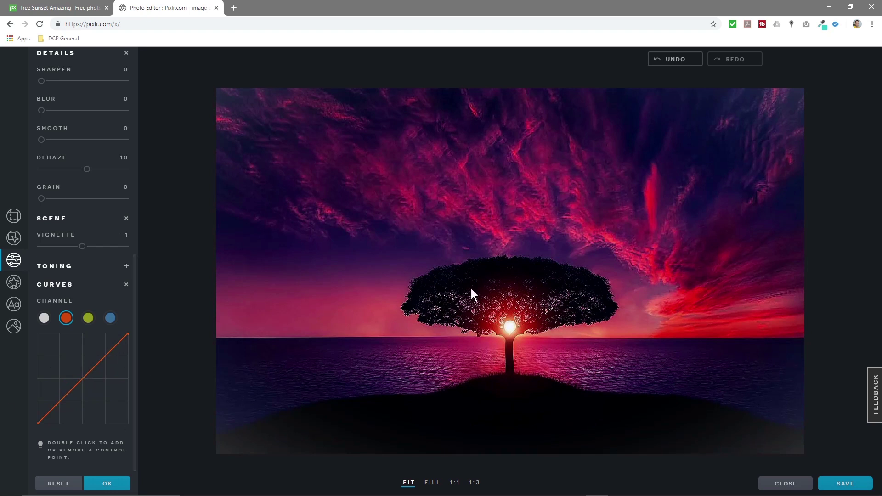
{"action": "left_click", "coordinate": [46, 484]}
- Apply the adjustments and preview Dreamy effects like Yeyish, Braun, Faddoff and Tint Pink
{"action": "left_click", "coordinate": [105, 483]}
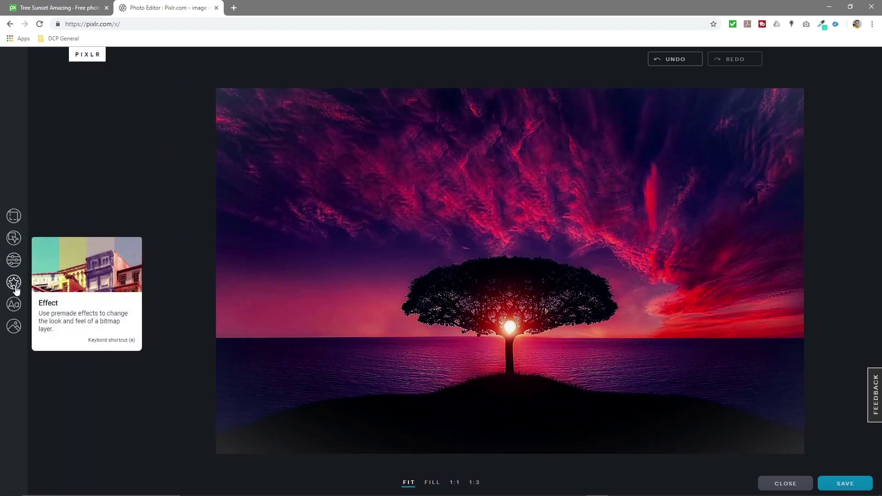
{"action": "left_click", "coordinate": [14, 285]}
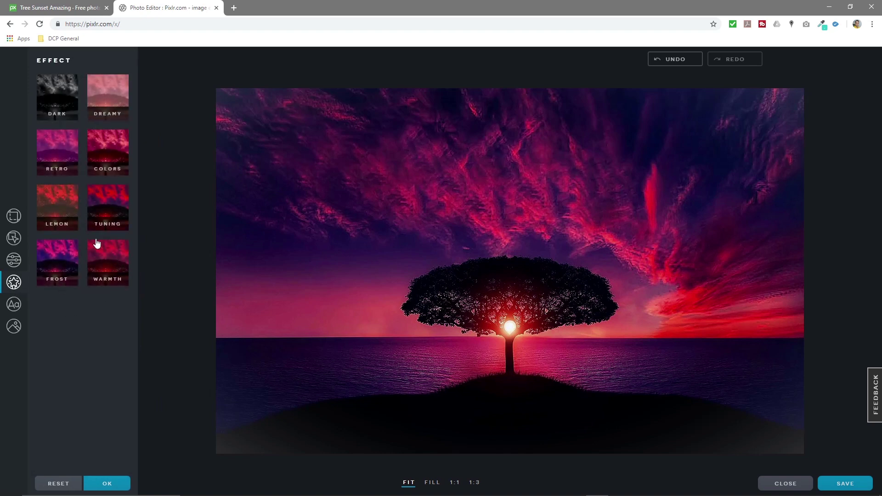
{"action": "left_click", "coordinate": [112, 96]}
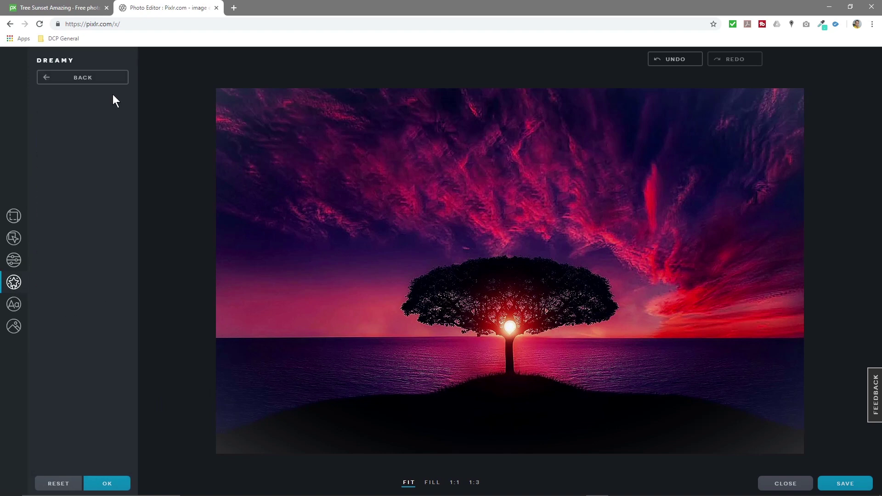
{"action": "left_click", "coordinate": [95, 199]}
{"action": "left_click", "coordinate": [96, 237]}
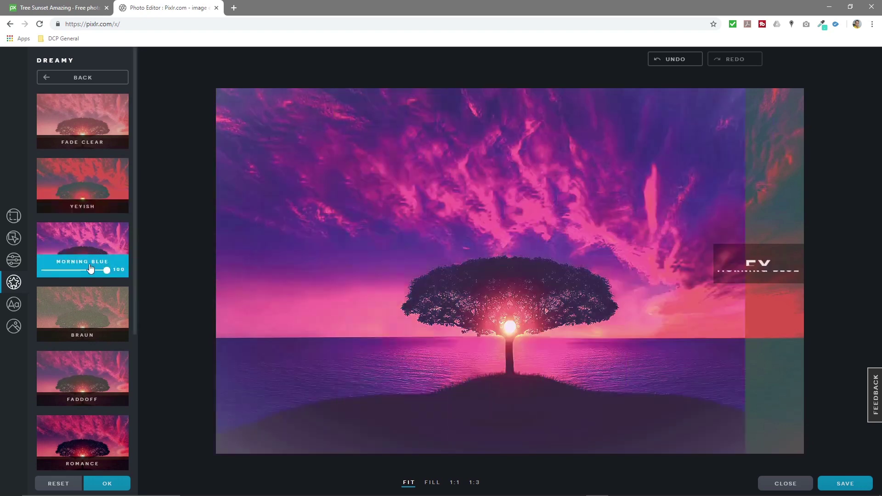
{"action": "left_click", "coordinate": [86, 304]}
{"action": "left_click", "coordinate": [80, 392]}
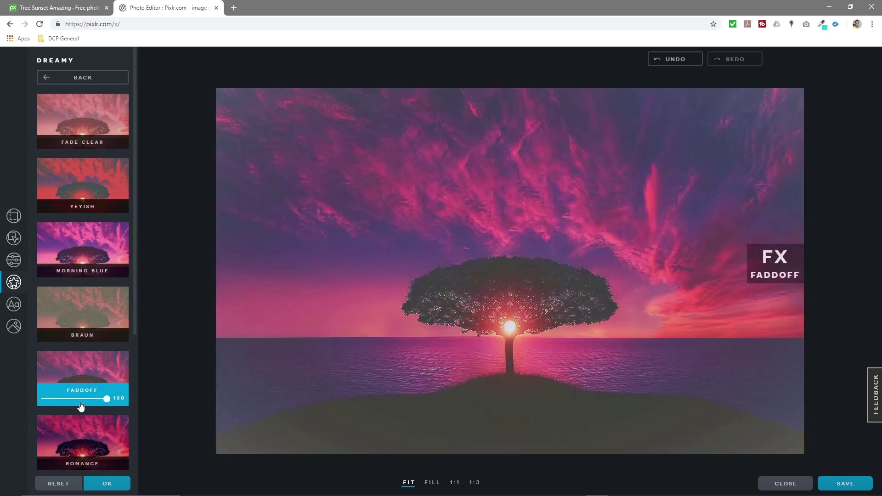
{"action": "mouse_move", "coordinate": [106, 398]}
{"action": "left_mouse_down"}
{"action": "mouse_move", "coordinate": [76, 400]}
{"action": "mouse_move", "coordinate": [118, 399]}
{"action": "mouse_move", "coordinate": [97, 400]}
{"action": "mouse_move", "coordinate": [107, 406]}
{"action": "left_mouse_up"}
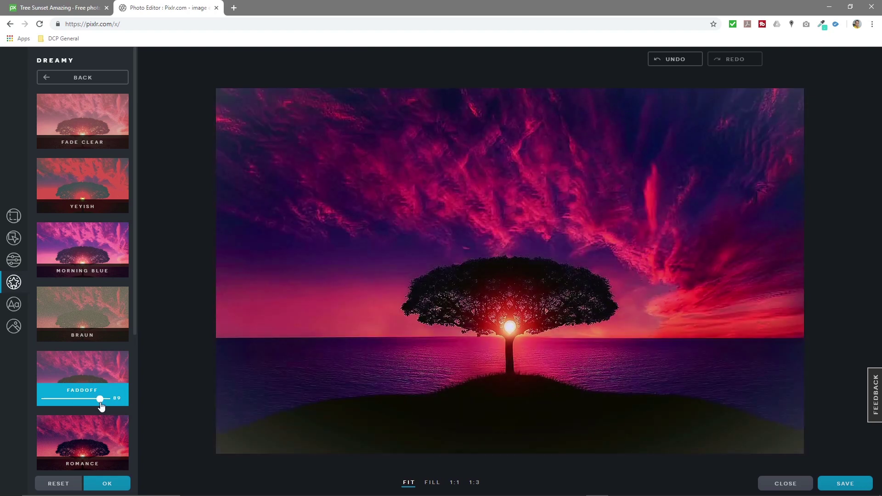
{"action": "scroll", "coordinate": [90, 423], "scroll_direction": "down", "scroll_amount": 4}
{"action": "left_click", "coordinate": [90, 340]}
{"action": "left_click", "coordinate": [79, 378]}
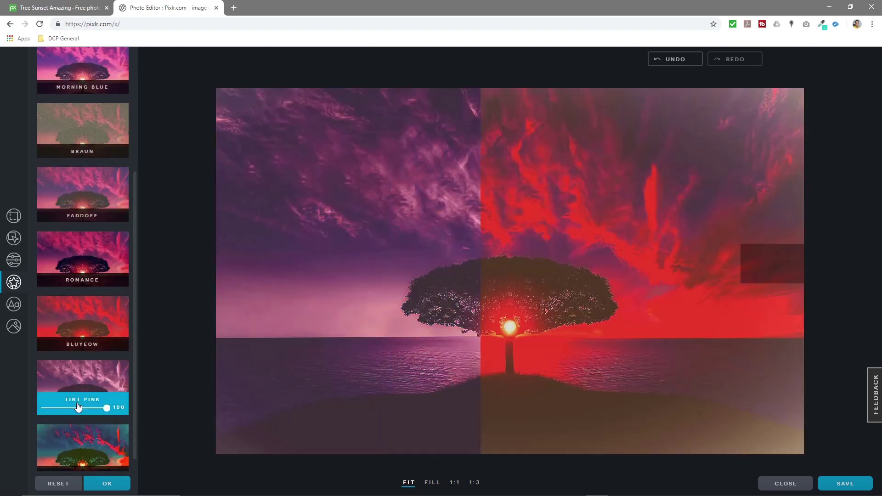
{"action": "left_click", "coordinate": [75, 443]}
{"action": "scroll", "coordinate": [91, 312], "scroll_direction": "up", "scroll_amount": 4}
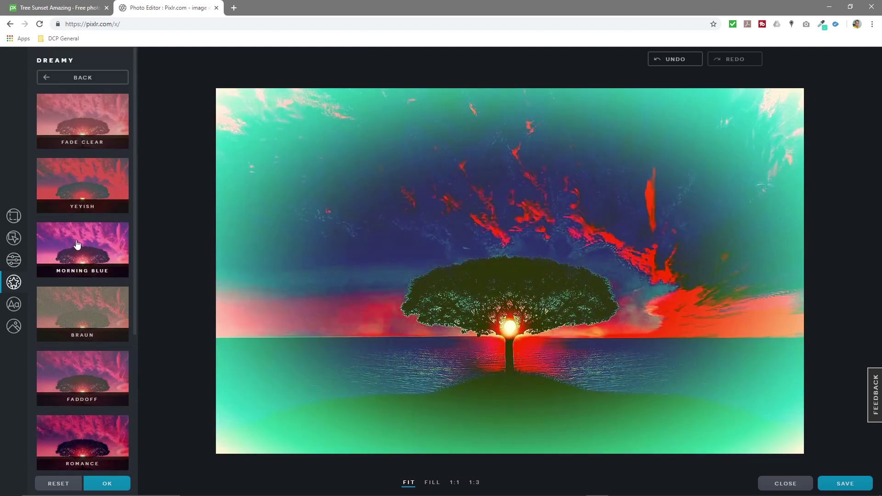
- Compare the Retro effects Vintage, Chokolate, Vib, Ranguit and Rangeen, then accept Vintage
{"action": "left_click", "coordinate": [97, 79]}
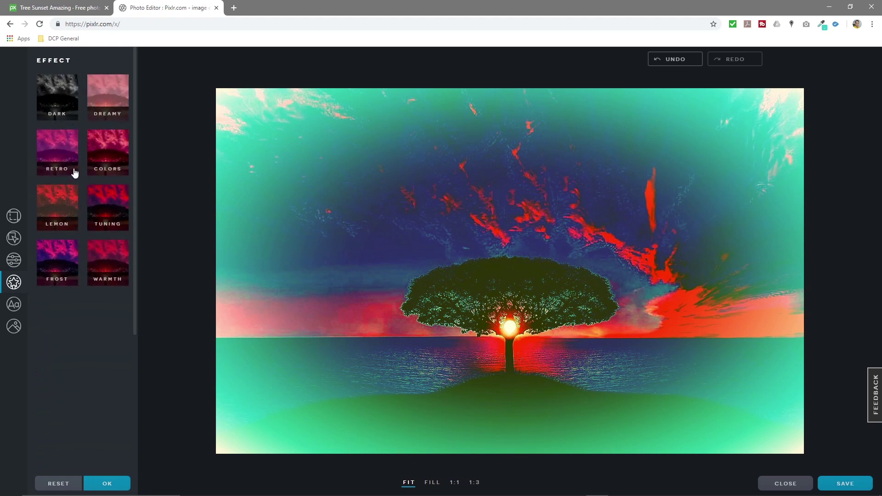
{"action": "left_click", "coordinate": [63, 168]}
{"action": "left_click", "coordinate": [85, 184]}
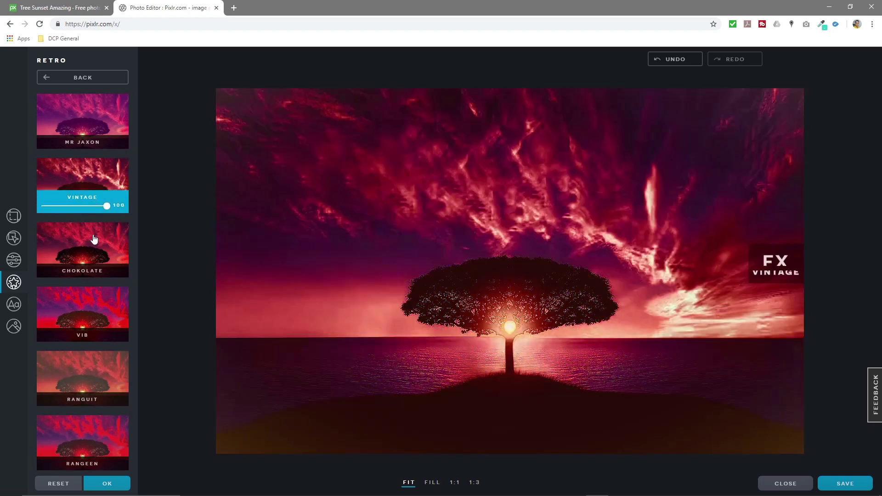
{"action": "left_click", "coordinate": [94, 243]}
{"action": "left_click", "coordinate": [83, 305]}
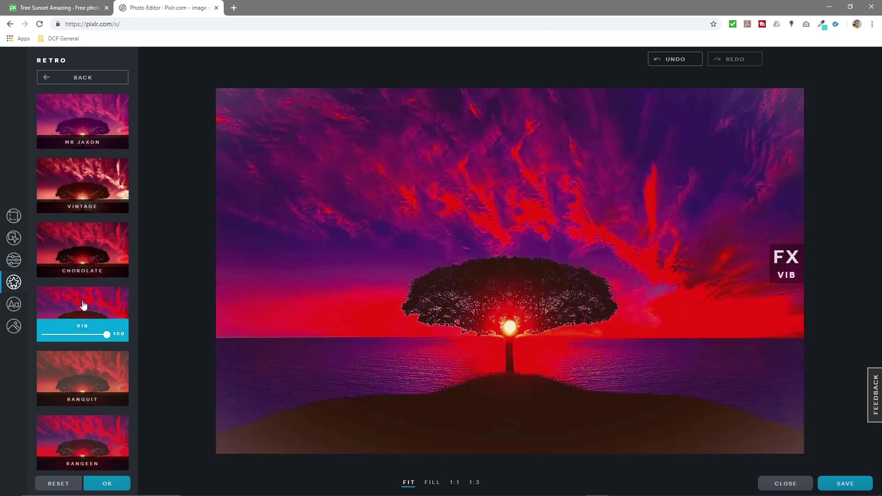
{"action": "left_click", "coordinate": [84, 265]}
{"action": "left_click", "coordinate": [88, 191]}
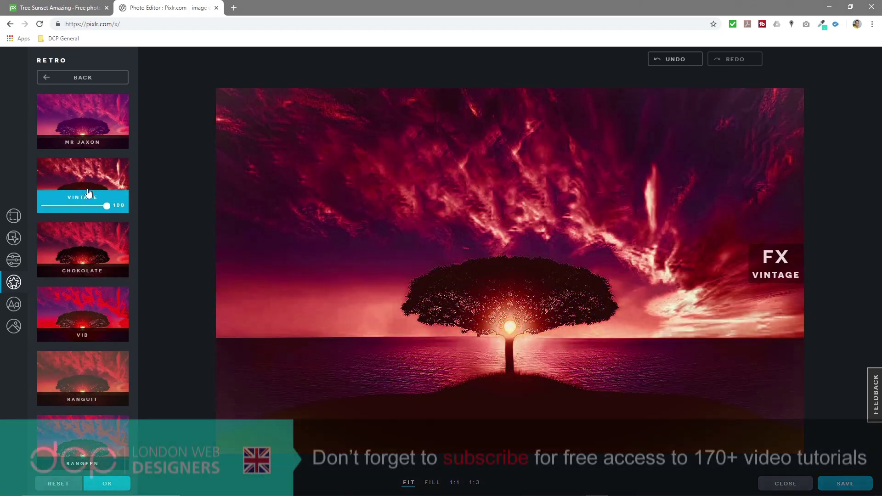
{"action": "left_click", "coordinate": [73, 380]}
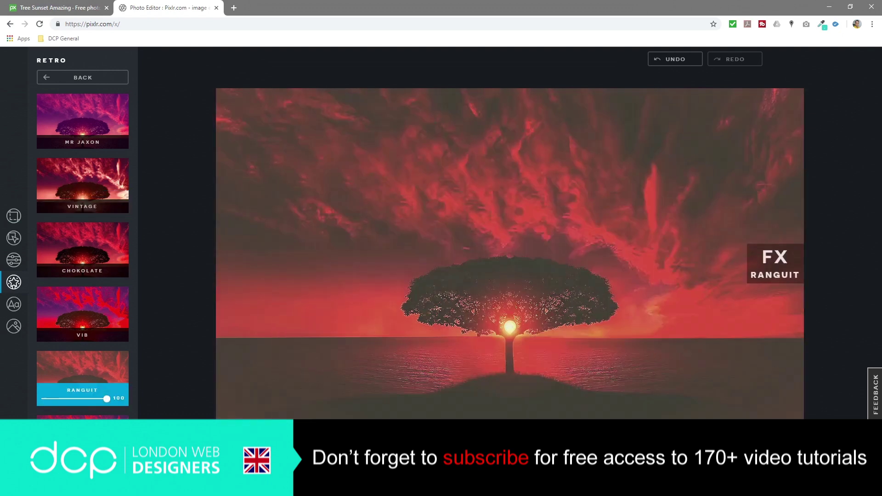
{"action": "left_click", "coordinate": [83, 436]}
{"action": "left_click", "coordinate": [93, 193]}
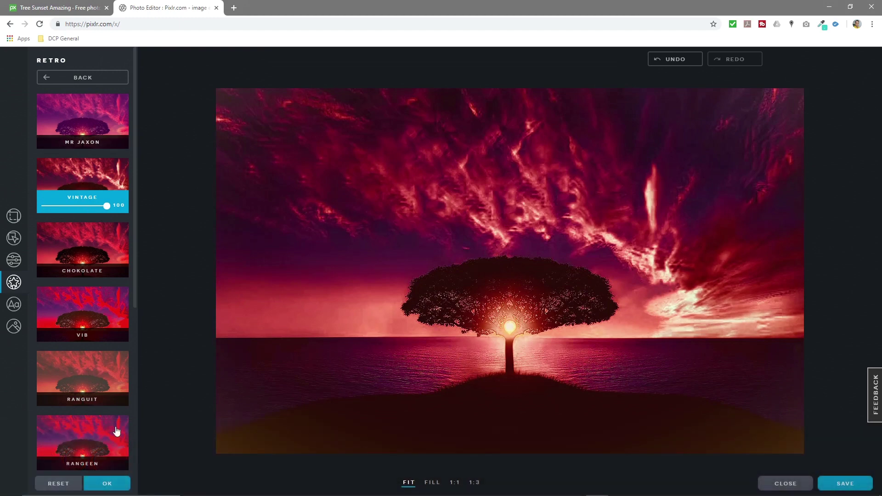
{"action": "left_click", "coordinate": [116, 484]}
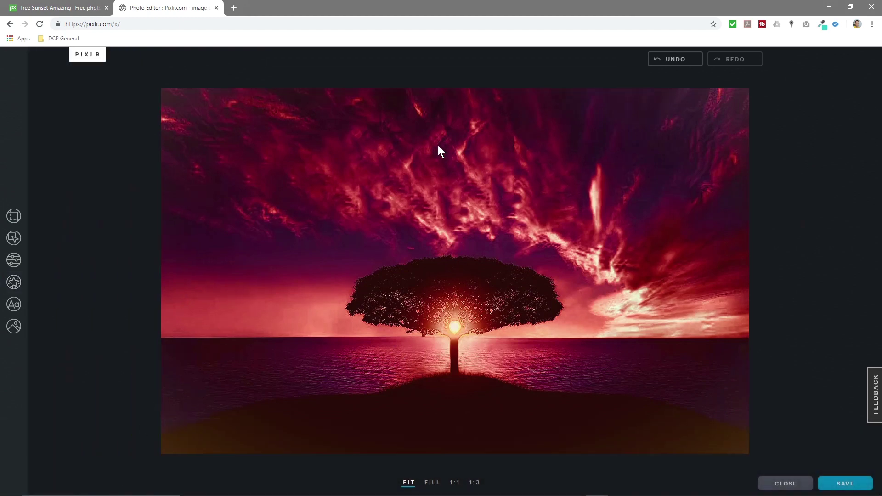
{"action": "key", "text": "alt+Tab"}
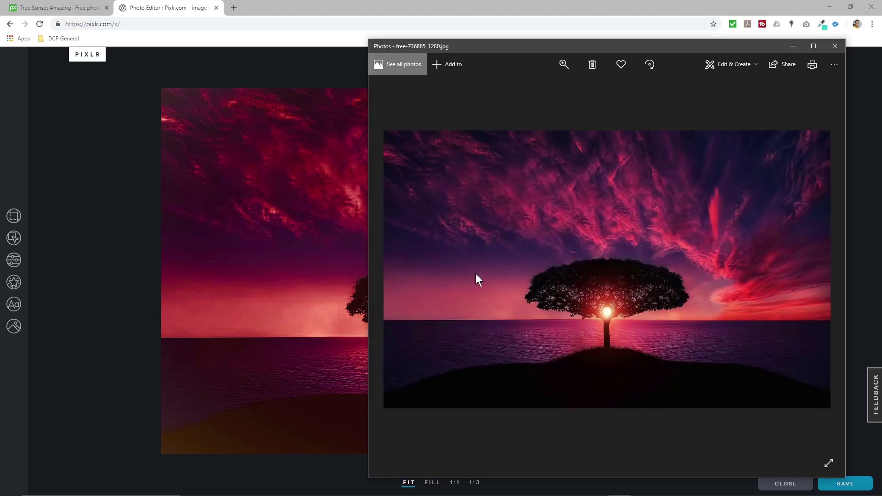
{"action": "left_click", "coordinate": [834, 48]}
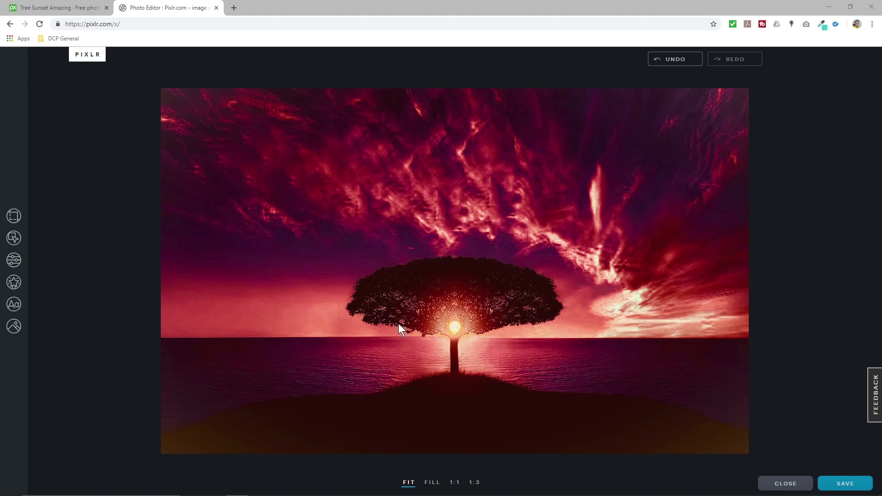
{"action": "left_click", "coordinate": [15, 304]}
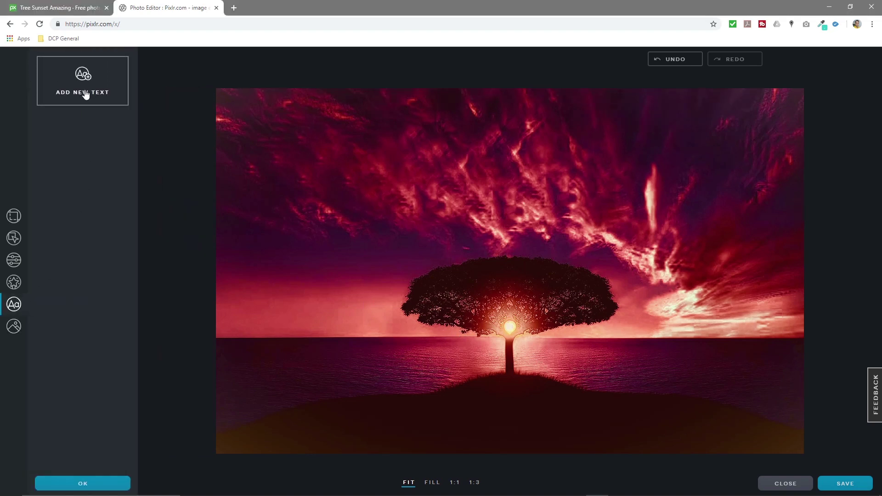
{"action": "left_click", "coordinate": [85, 89]}
{"action": "left_click", "coordinate": [70, 179]}
{"action": "left_click", "coordinate": [71, 154]}
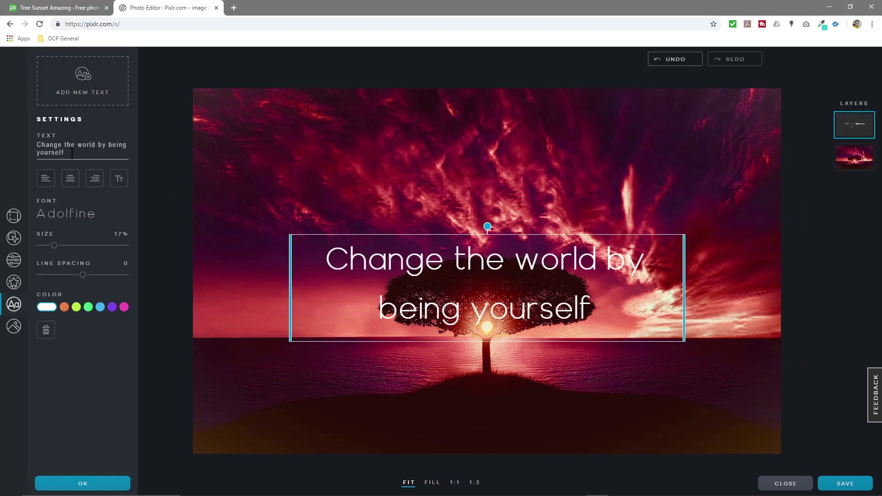
{"action": "left_click_drag", "start_coordinate": [74, 155], "coordinate": [23, 138]}
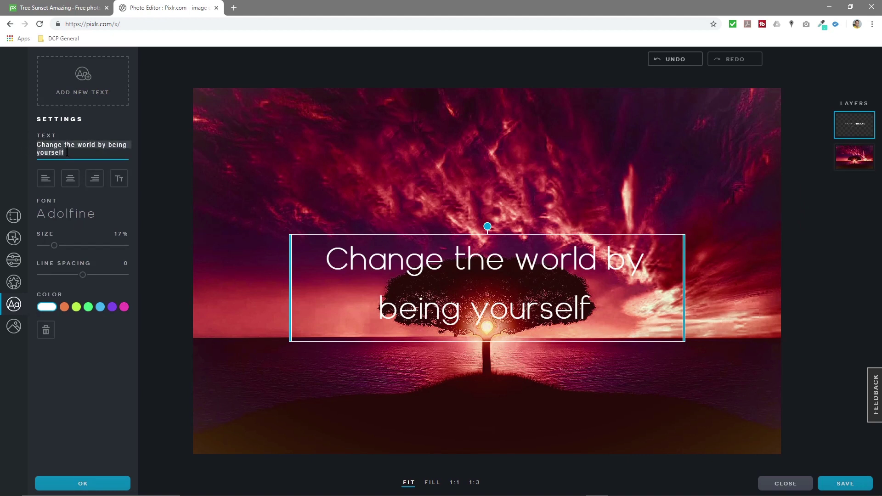
{"action": "type", "text": "www.dcpwe"}
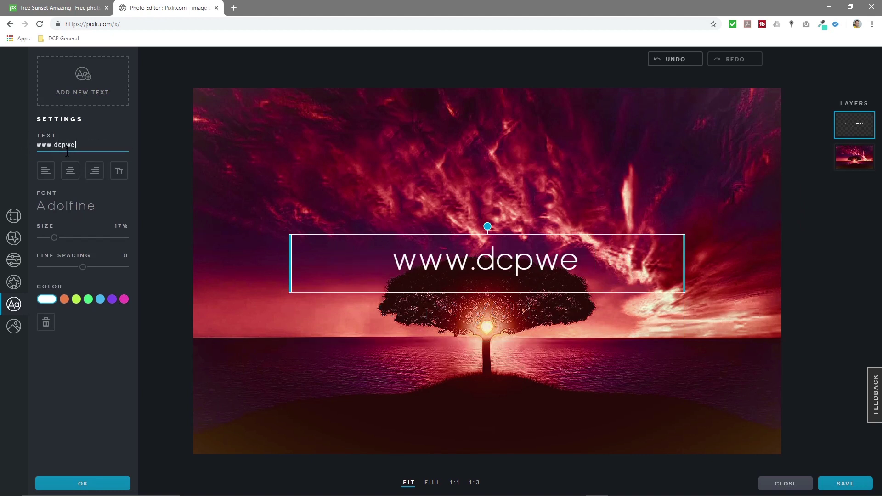
{"action": "type", "text": "b.co.uk"}
{"action": "key", "text": "BackSpace"}
{"action": "type", "text": "uk"}
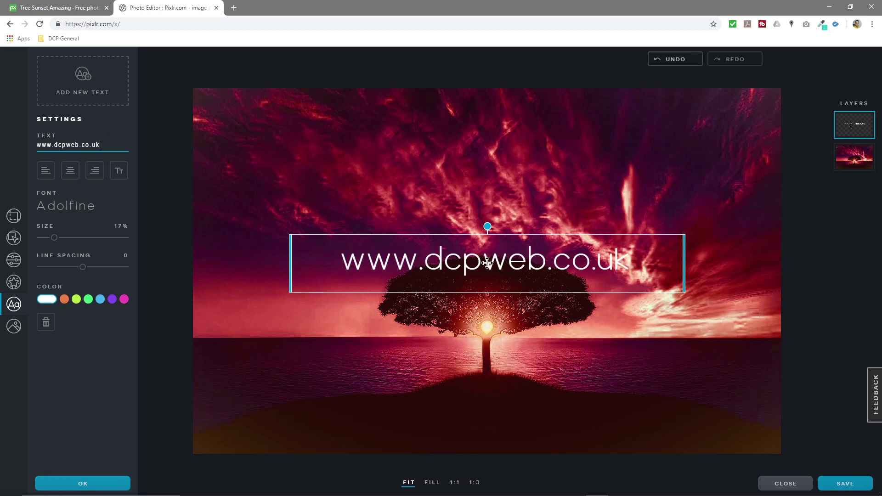
{"action": "left_click_drag", "start_coordinate": [487, 263], "coordinate": [490, 243]}
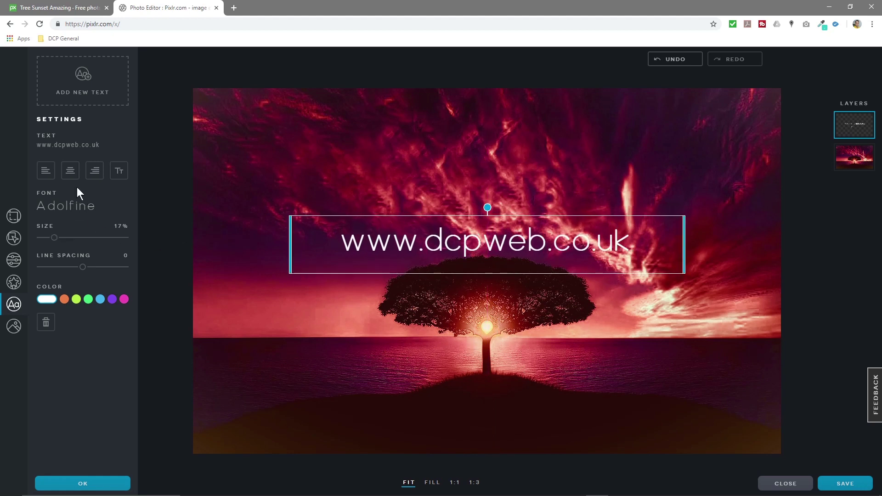
- Change the URL text to Verdana at size 19%, and undo a trial rotation
{"action": "left_click", "coordinate": [65, 208]}
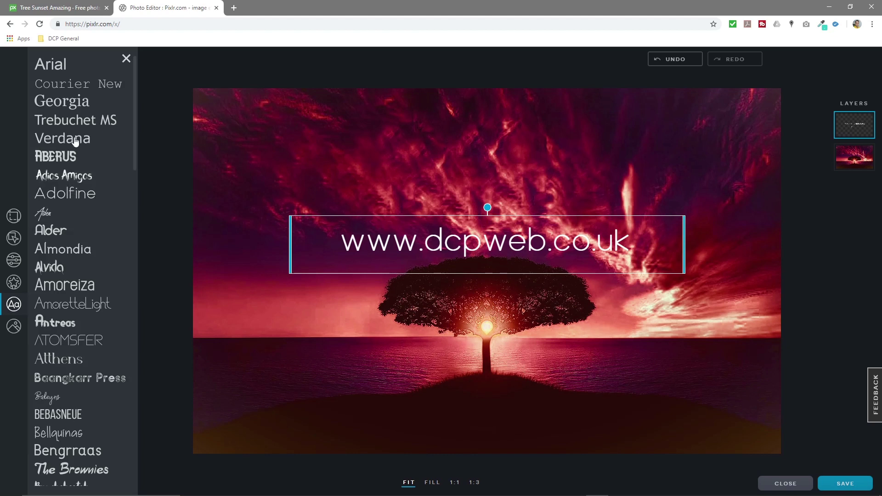
{"action": "left_click", "coordinate": [69, 140]}
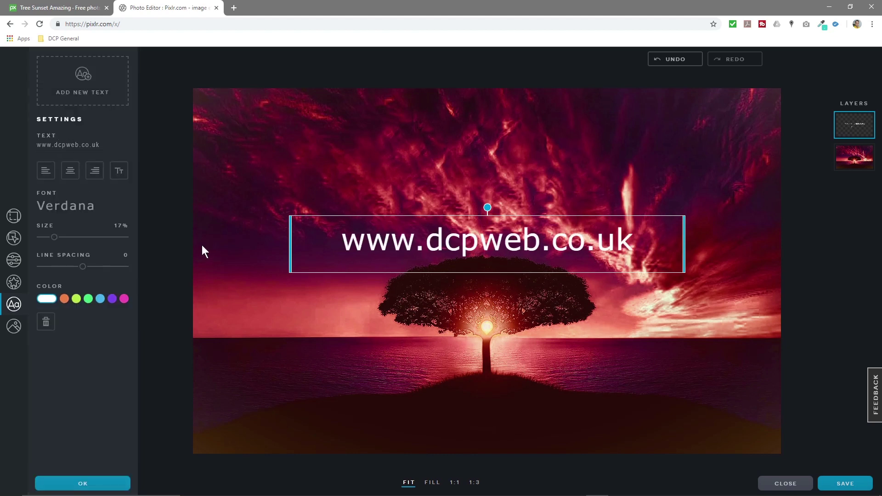
{"action": "mouse_move", "coordinate": [54, 238]}
{"action": "left_mouse_down"}
{"action": "mouse_move", "coordinate": [64, 238]}
{"action": "mouse_move", "coordinate": [56, 237]}
{"action": "left_mouse_up"}
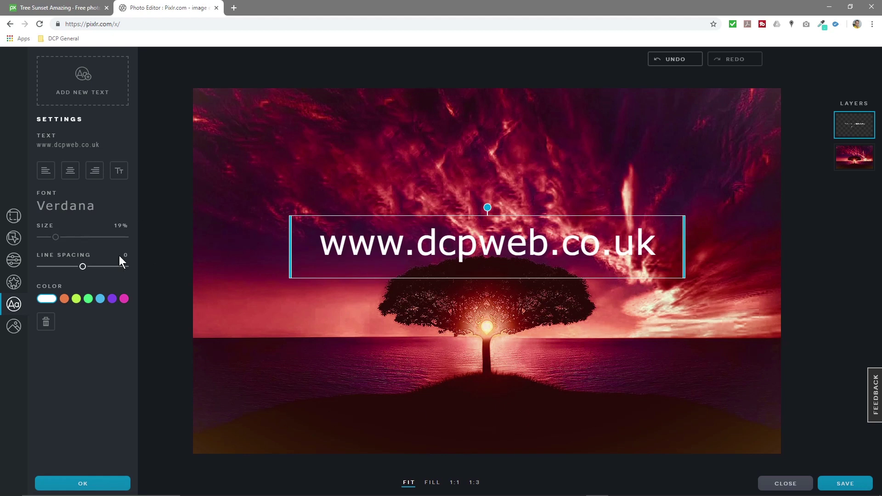
{"action": "left_click", "coordinate": [487, 208]}
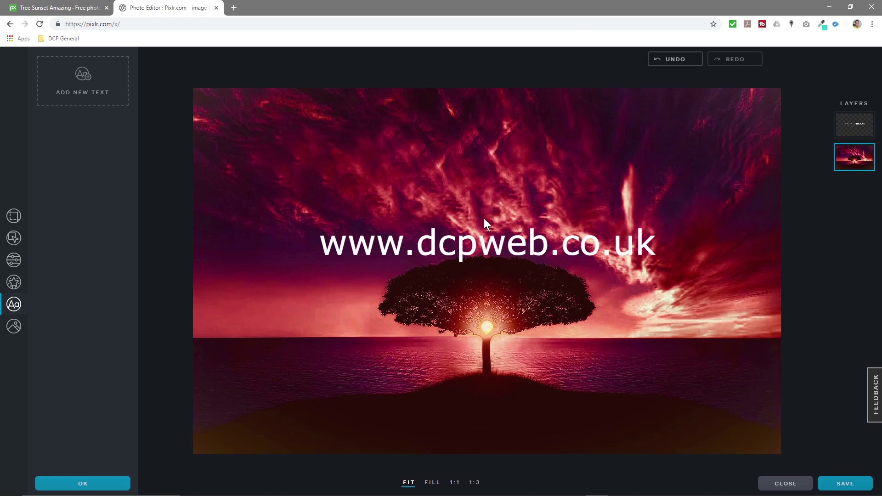
{"action": "left_click_drag", "start_coordinate": [487, 208], "coordinate": [467, 228]}
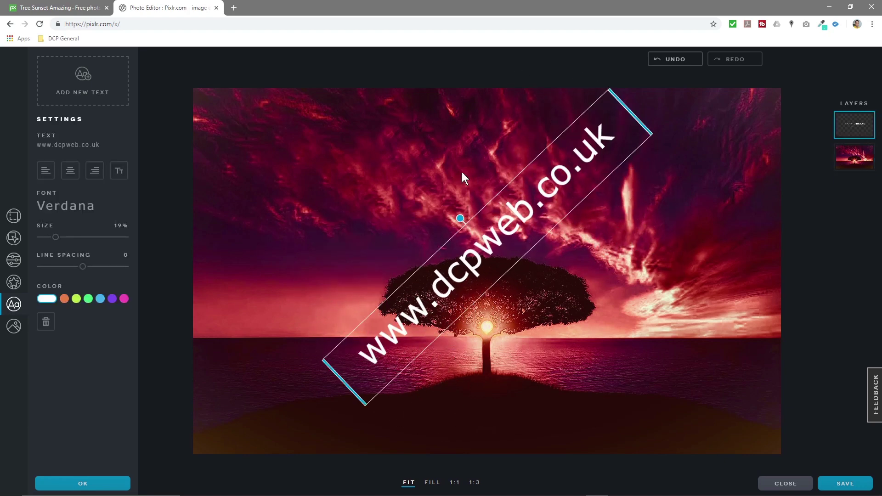
{"action": "left_click", "coordinate": [676, 64]}
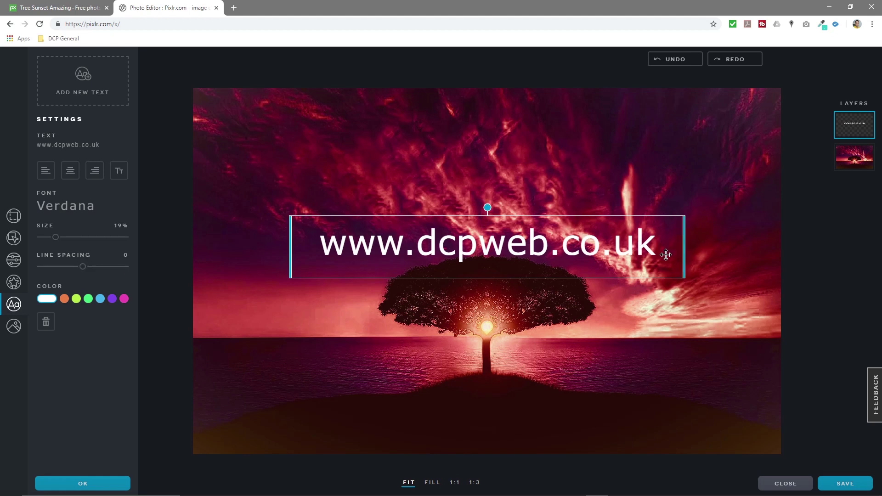
- Add a second line 'we designers' and tighten the line spacing
{"action": "left_click", "coordinate": [115, 145]}
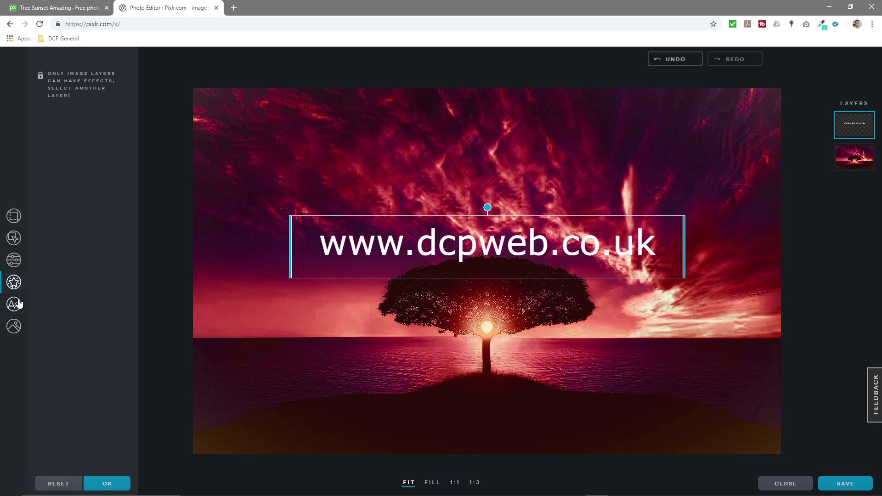
{"action": "left_click", "coordinate": [15, 304]}
{"action": "left_click", "coordinate": [102, 145]}
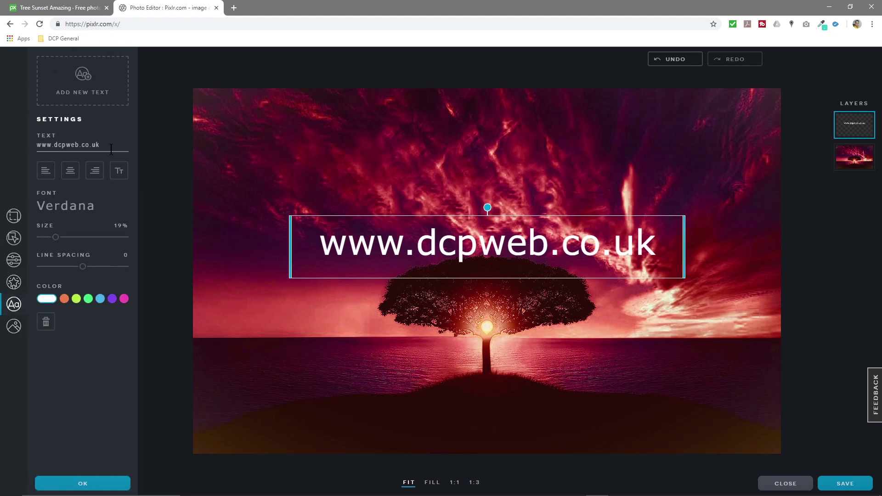
{"action": "key", "text": "Return"}
{"action": "key", "text": "e"}
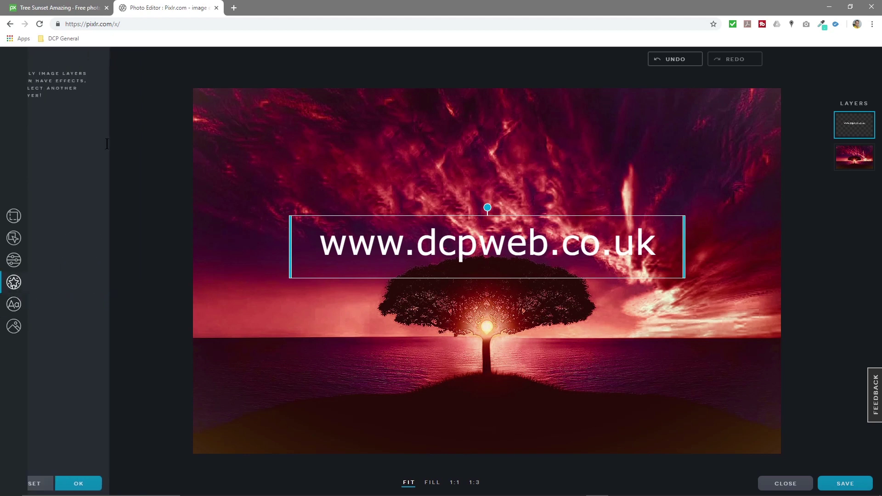
{"action": "left_click", "coordinate": [14, 305]}
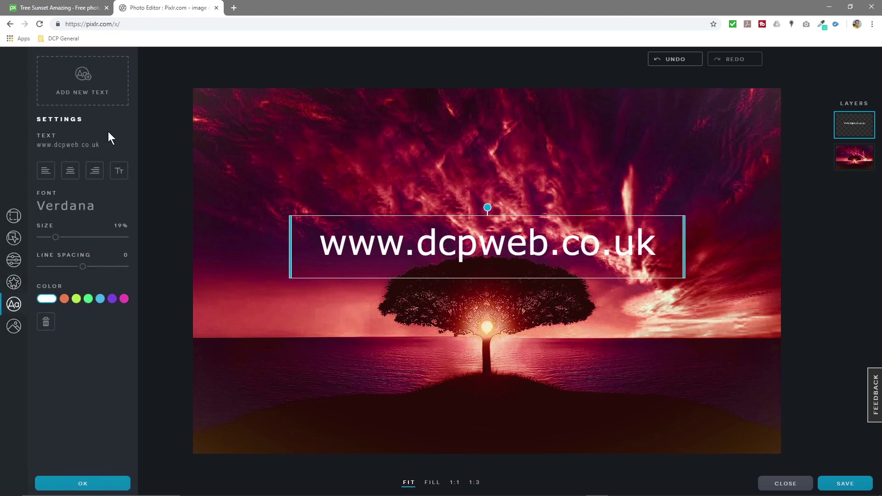
{"action": "left_click", "coordinate": [115, 145]}
{"action": "type", "text": "we"}
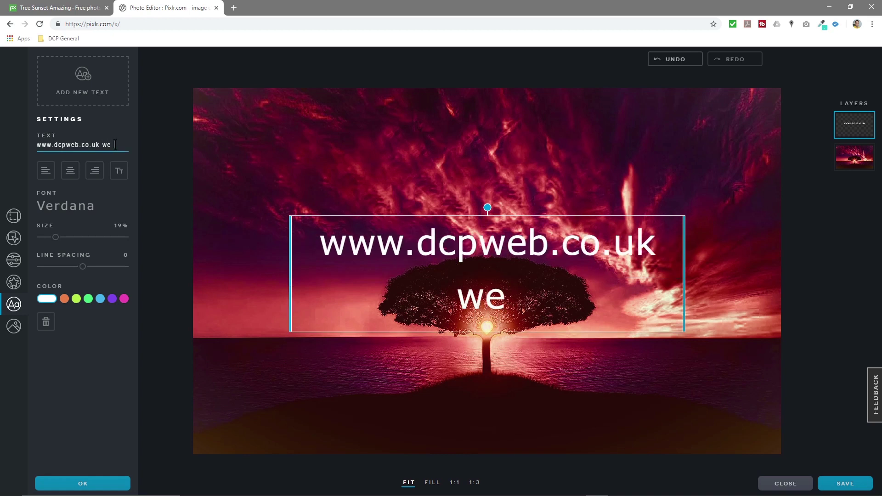
{"action": "type", "text": " desgner"}
{"action": "key", "text": "BackSpace"}
{"action": "key", "text": "BackSpace"}
{"action": "key", "text": "BackSpace"}
{"action": "key", "text": "BackSpace"}
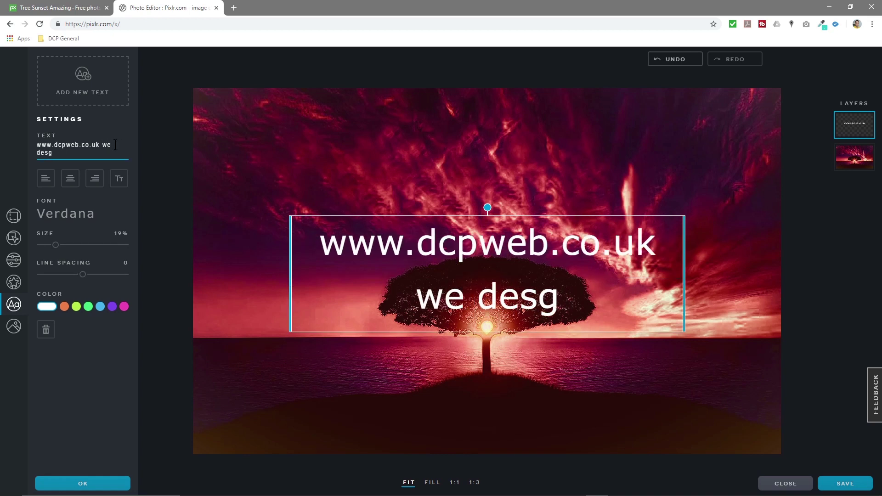
{"action": "type", "text": "igners"}
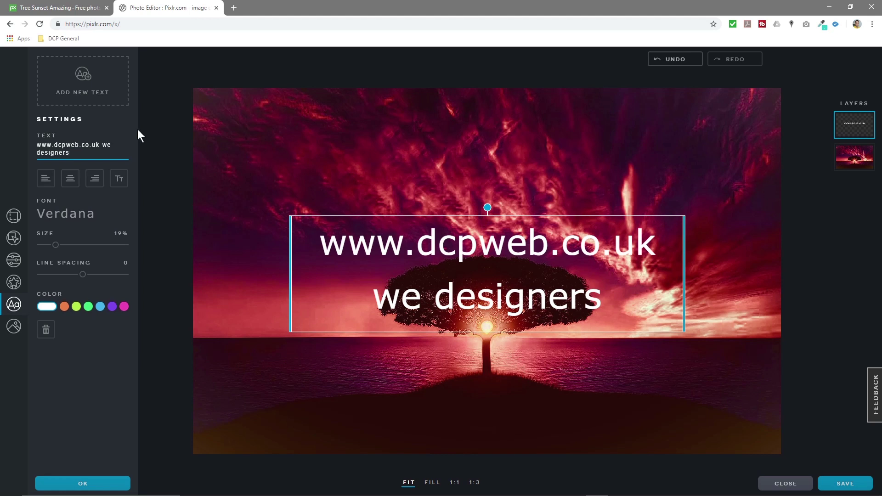
{"action": "mouse_move", "coordinate": [83, 275]}
{"action": "left_mouse_down"}
{"action": "mouse_move", "coordinate": [92, 275]}
{"action": "mouse_move", "coordinate": [75, 276]}
{"action": "mouse_move", "coordinate": [116, 275]}
{"action": "mouse_move", "coordinate": [72, 279]}
{"action": "left_mouse_up"}
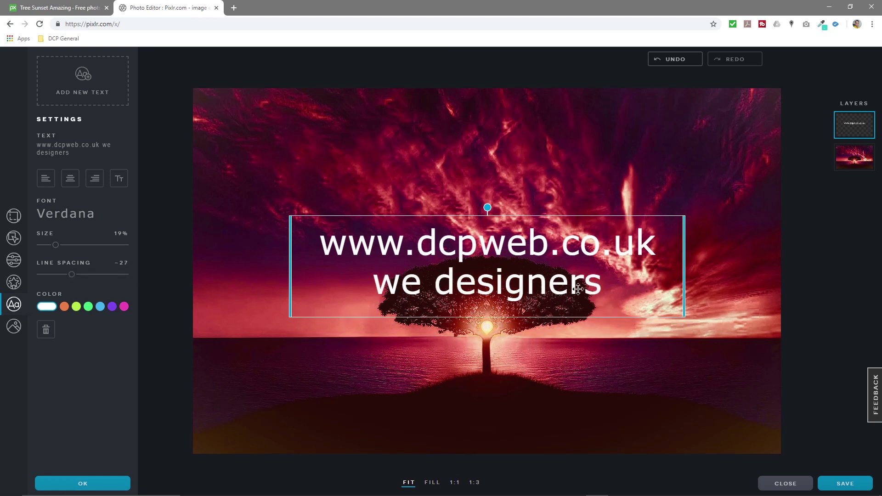
- Delete the 'we designers' line, then try colour swatches and settle on white text
{"action": "left_click", "coordinate": [81, 153]}
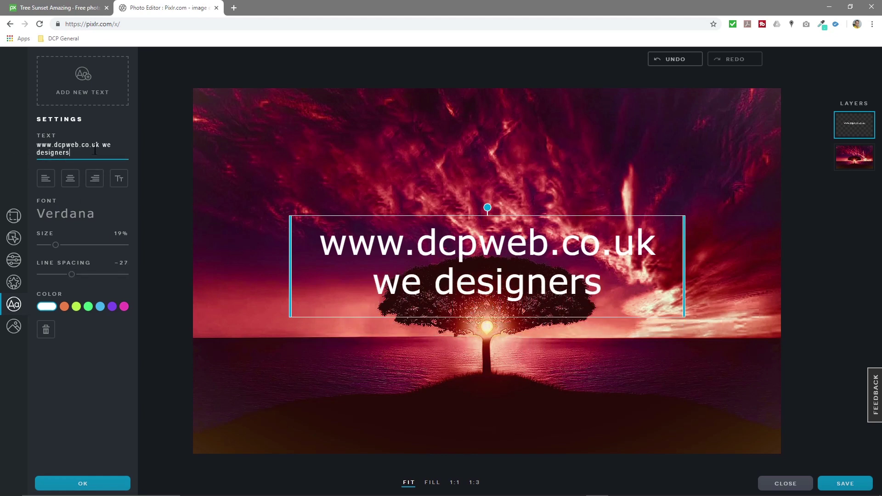
{"action": "left_click_drag", "start_coordinate": [95, 150], "coordinate": [102, 143]}
{"action": "key", "text": "BackSpace"}
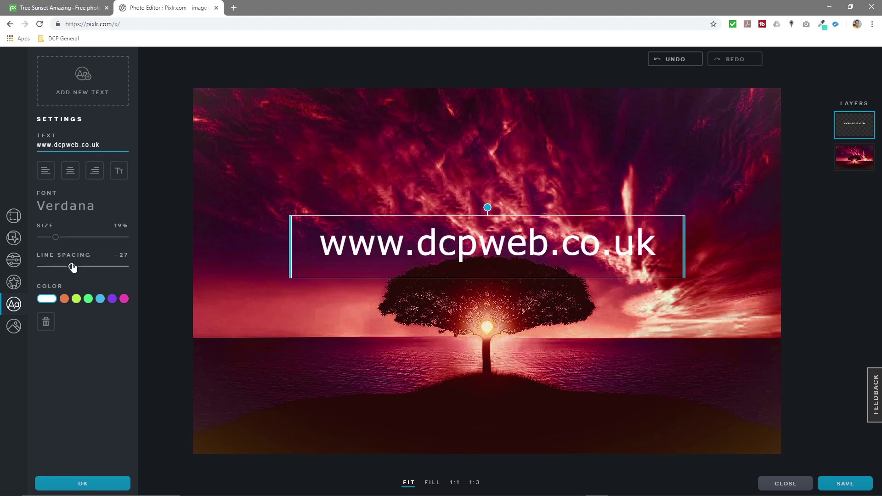
{"action": "left_click", "coordinate": [64, 298]}
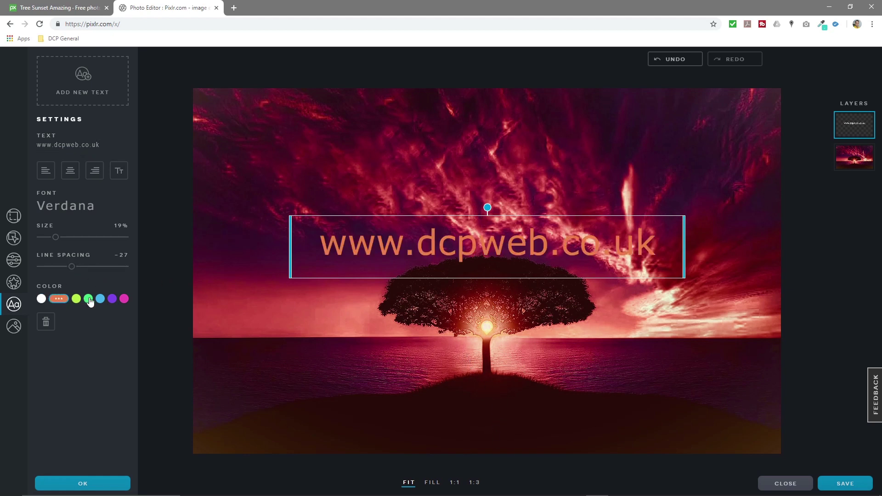
{"action": "left_click", "coordinate": [99, 299]}
{"action": "left_click", "coordinate": [112, 299]}
{"action": "left_click", "coordinate": [122, 300]}
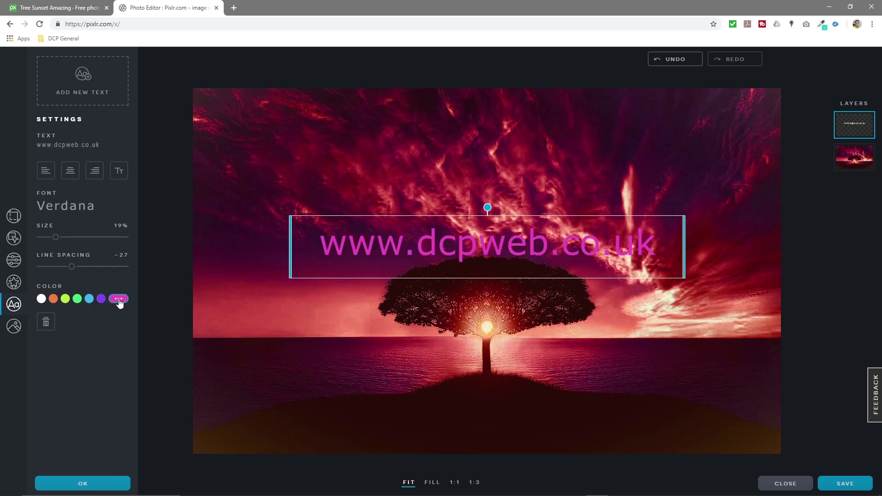
{"action": "left_click", "coordinate": [41, 300]}
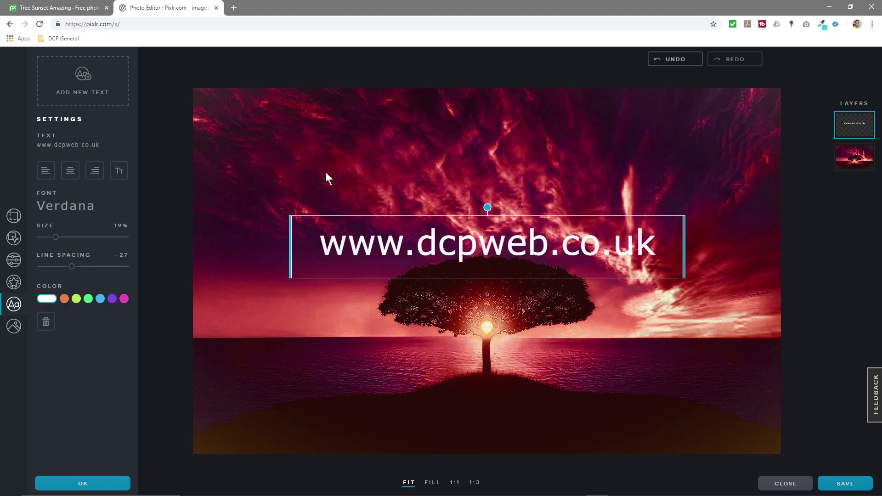
{"action": "left_click", "coordinate": [14, 326]}
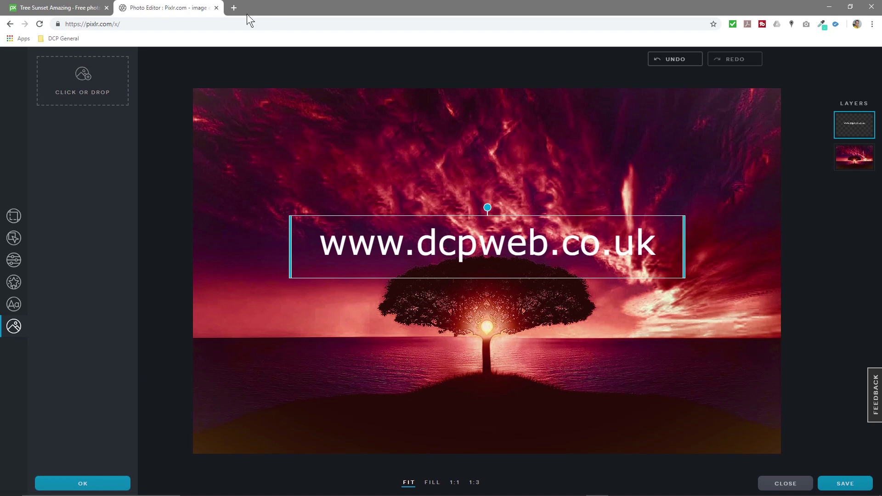
- On the Pixabay tab, limit the image type to Vector graphics
{"action": "left_click", "coordinate": [59, 8]}
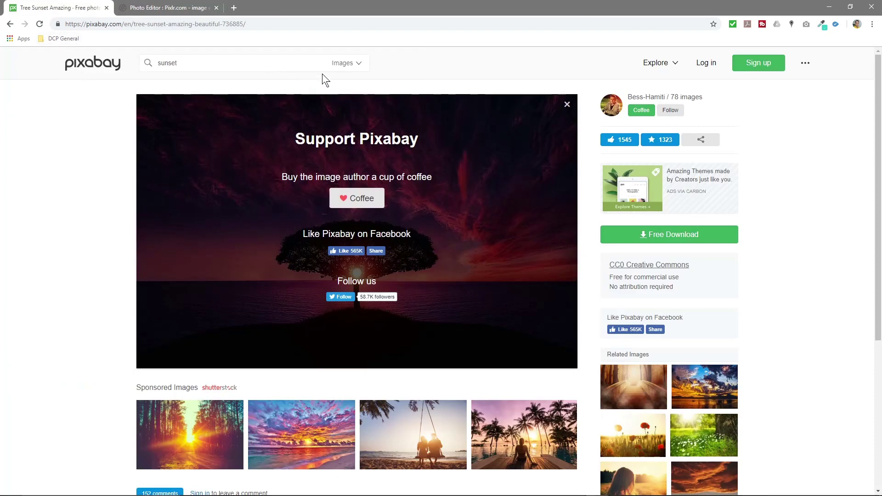
{"action": "left_click", "coordinate": [350, 64]}
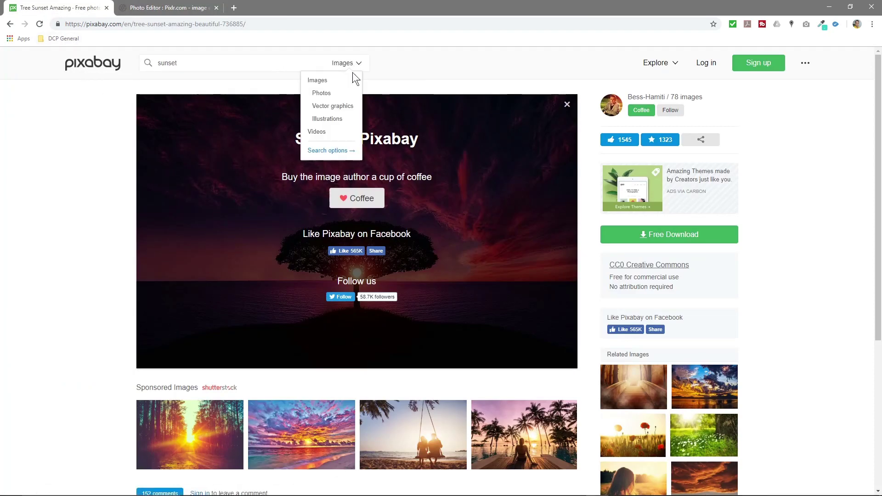
{"action": "left_click", "coordinate": [330, 107]}
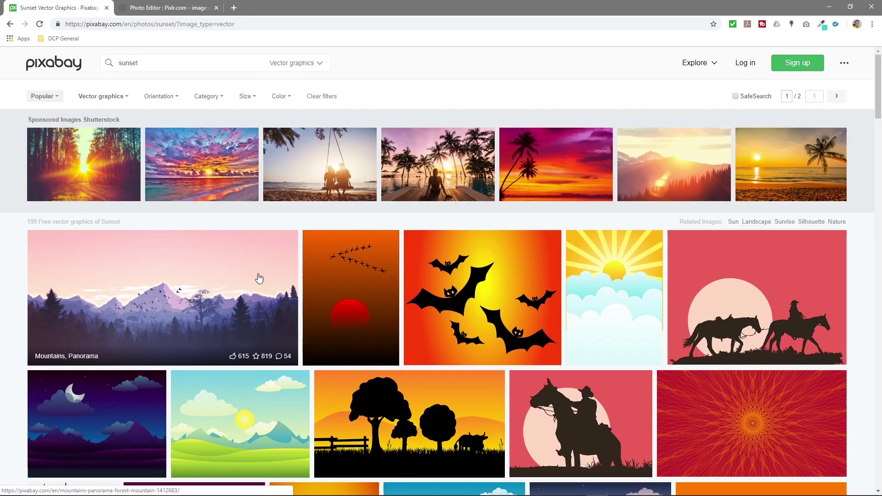
{"action": "scroll", "coordinate": [248, 283], "scroll_direction": "down", "scroll_amount": 3}
{"action": "scroll", "coordinate": [244, 289], "scroll_direction": "up", "scroll_amount": 3}
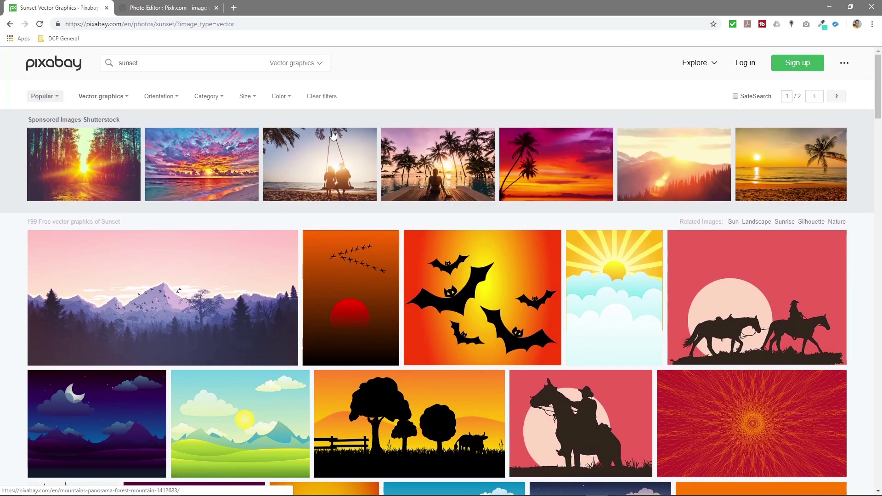
- Replace the search term 'sunset' with 'bird' and scroll through the results
{"action": "left_click_drag", "start_coordinate": [188, 65], "coordinate": [74, 56]}
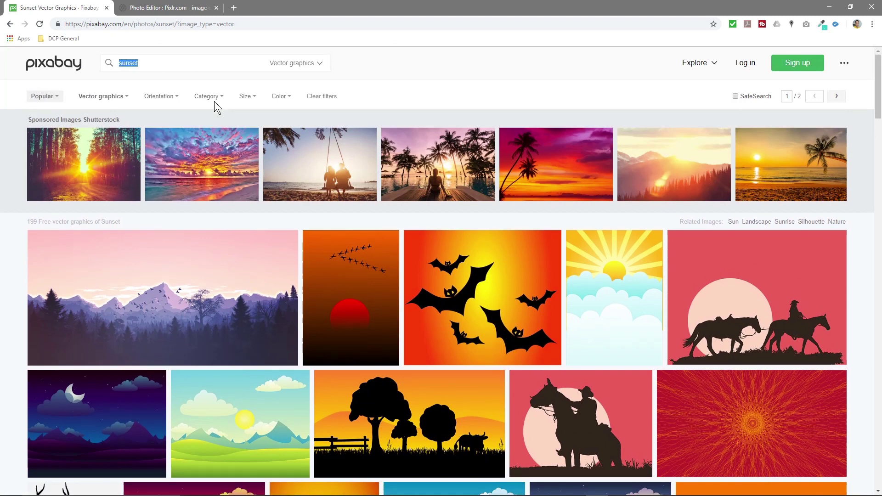
{"action": "type", "text": "bird"}
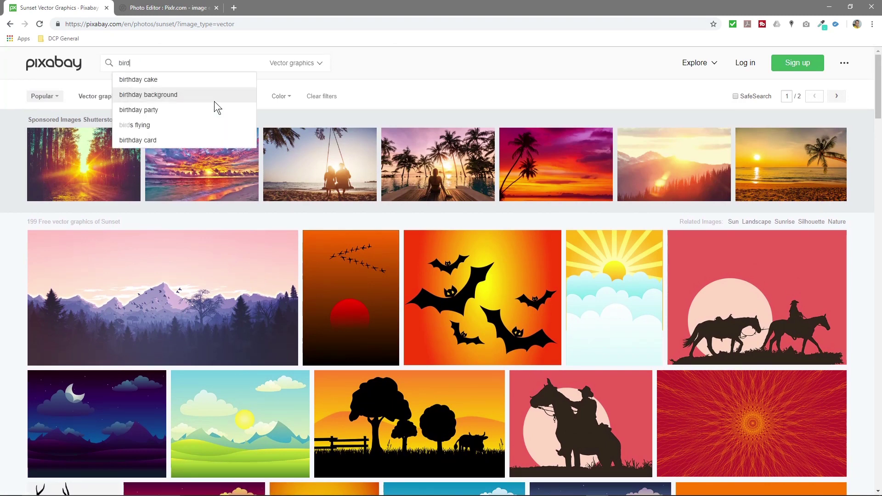
{"action": "key", "text": "Return"}
{"action": "scroll", "coordinate": [204, 314], "scroll_direction": "down", "scroll_amount": 4}
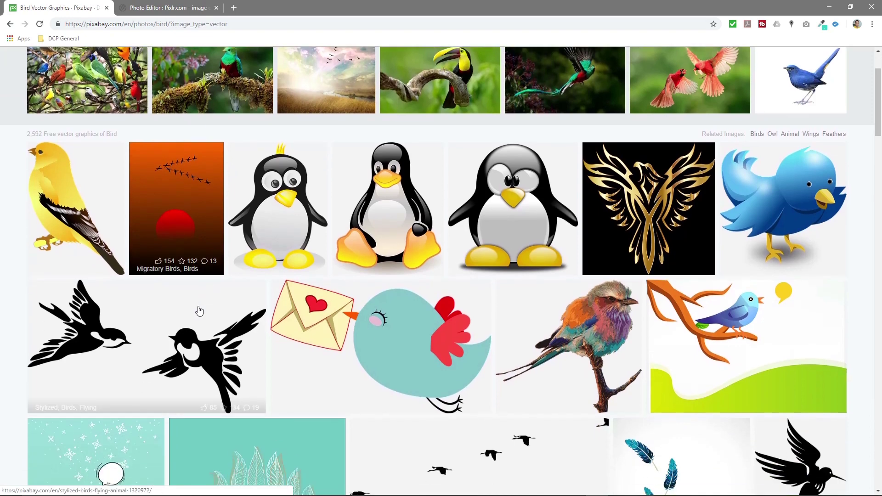
{"action": "scroll", "coordinate": [204, 309], "scroll_direction": "down", "scroll_amount": 3}
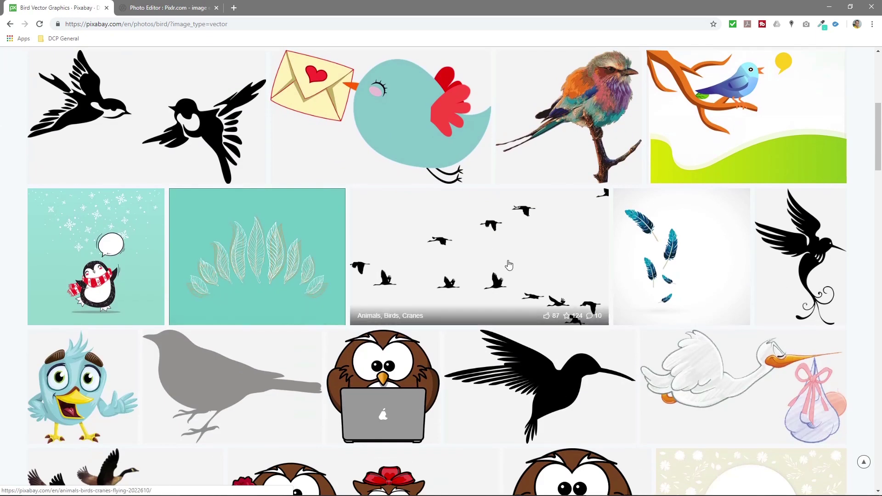
- Open the flying-cranes vector and start a Free Download
{"action": "left_click", "coordinate": [508, 265]}
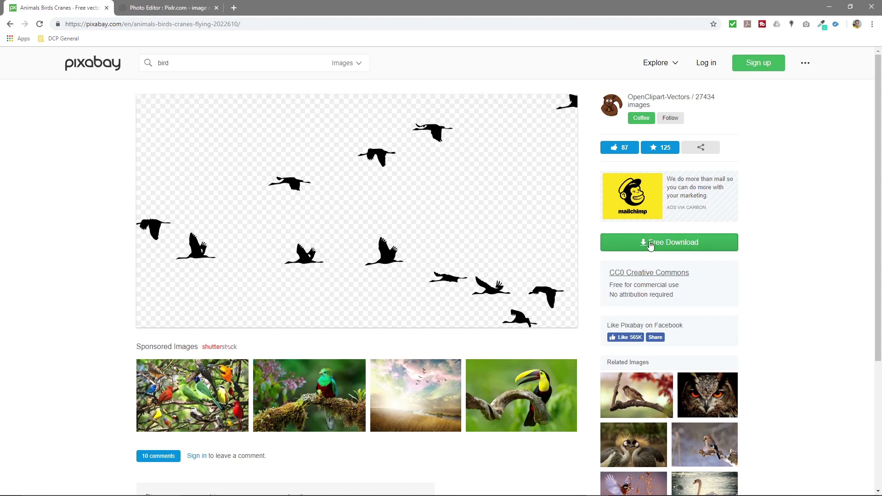
{"action": "left_click", "coordinate": [632, 244]}
{"action": "left_click", "coordinate": [640, 331]}
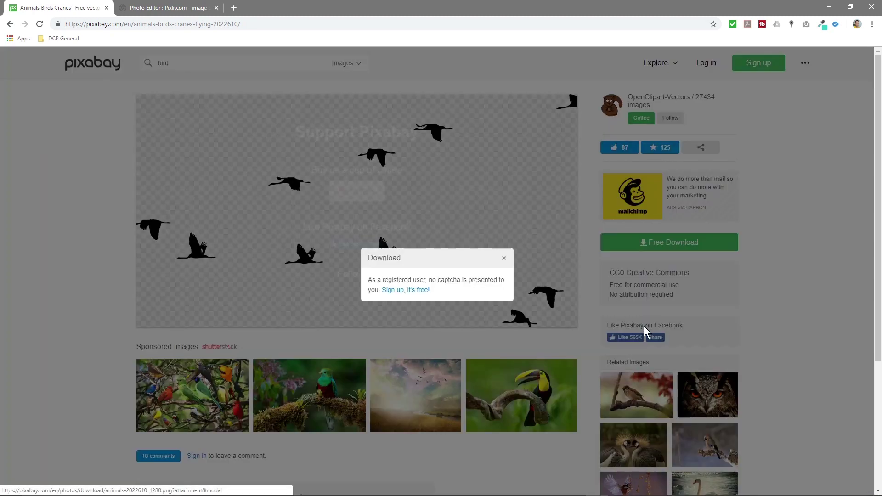
- Pass the reCAPTCHA bridge check and download the cranes PNG
{"action": "left_click", "coordinate": [380, 284]}
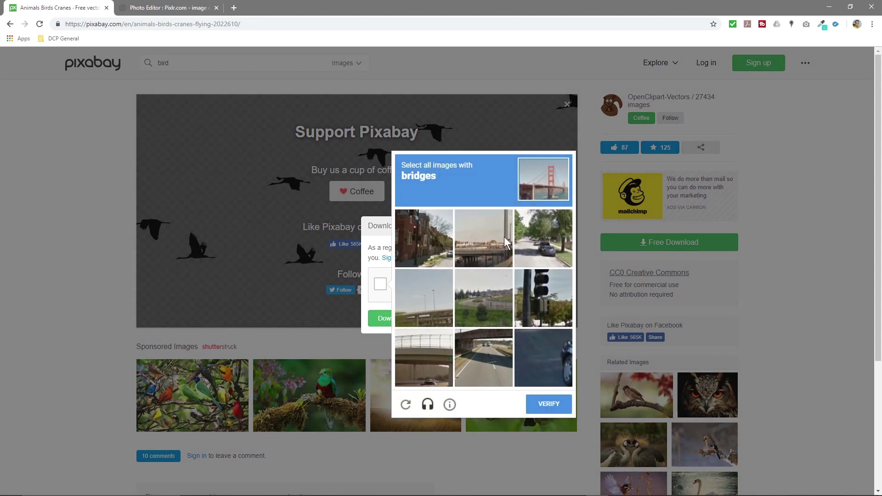
{"action": "left_click", "coordinate": [502, 246]}
{"action": "left_click", "coordinate": [434, 321]}
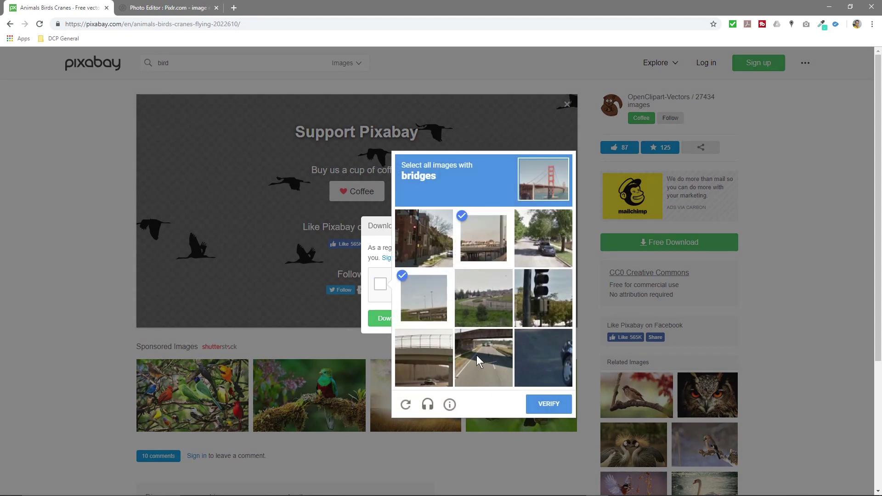
{"action": "left_click", "coordinate": [480, 363]}
{"action": "left_click", "coordinate": [443, 385]}
{"action": "left_click", "coordinate": [545, 402]}
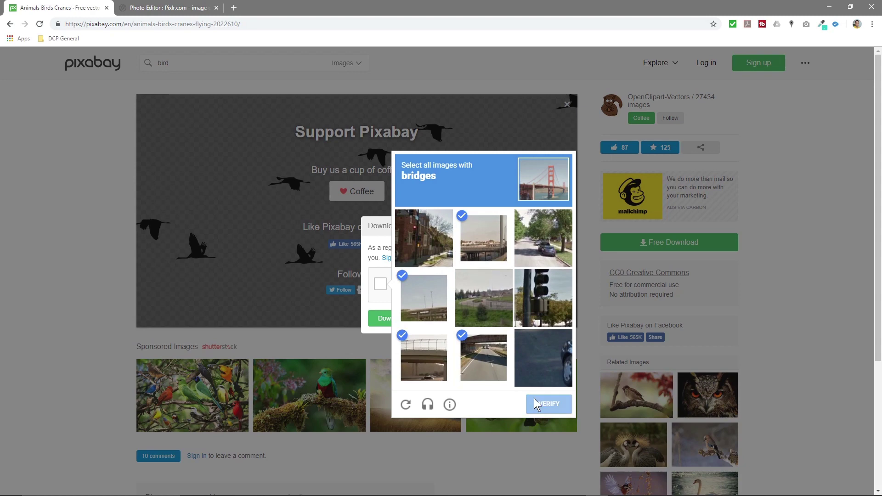
{"action": "left_click", "coordinate": [393, 320]}
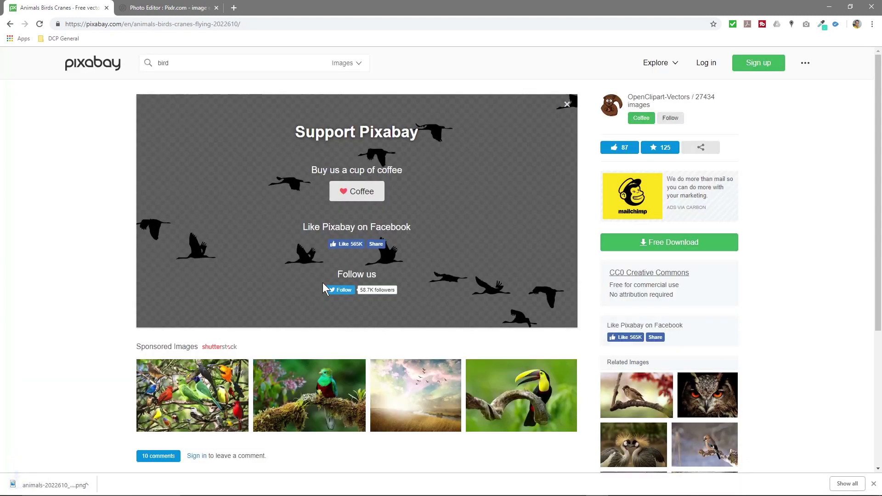
- Move the downloaded animals PNG into the project folder and add it in Pixlr
{"action": "key", "text": "alt+Tab"}
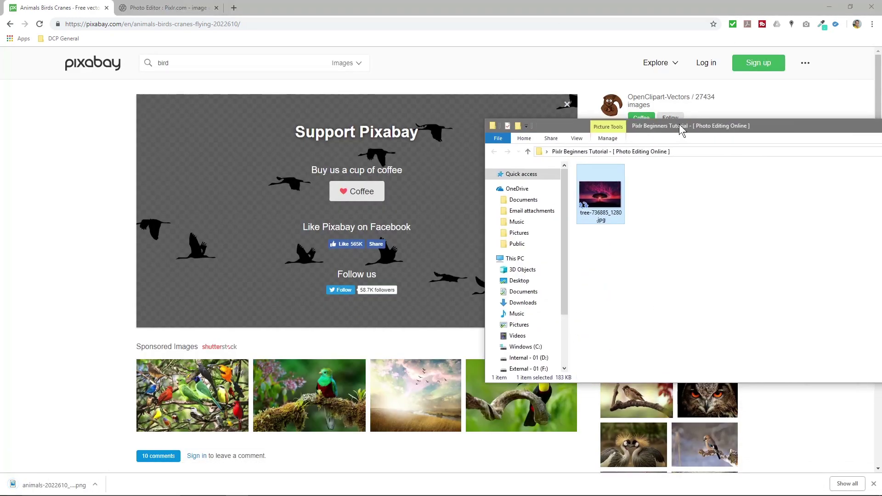
{"action": "left_click_drag", "start_coordinate": [57, 488], "coordinate": [656, 207]}
{"action": "left_click", "coordinate": [172, 6]}
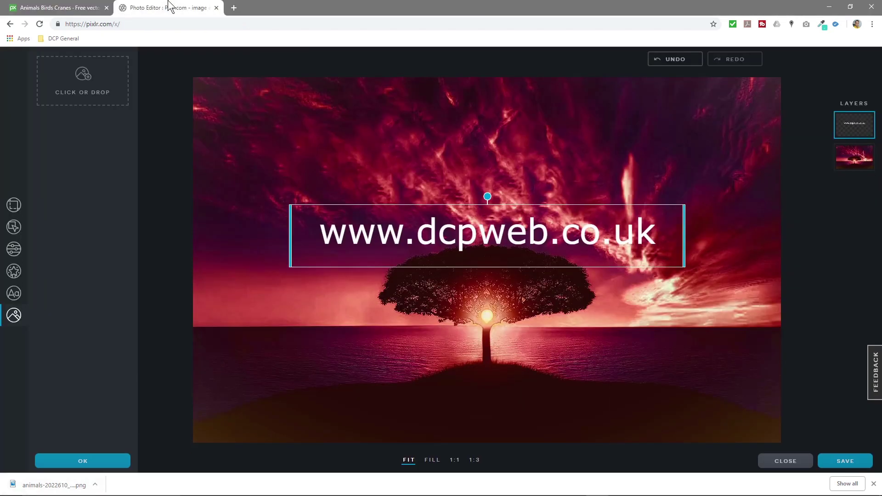
{"action": "left_click", "coordinate": [81, 72]}
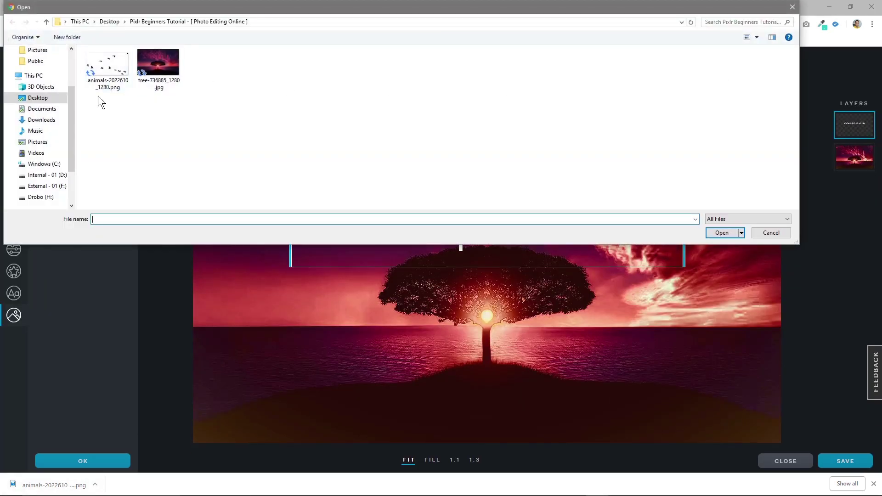
{"action": "double_click", "coordinate": [115, 59]}
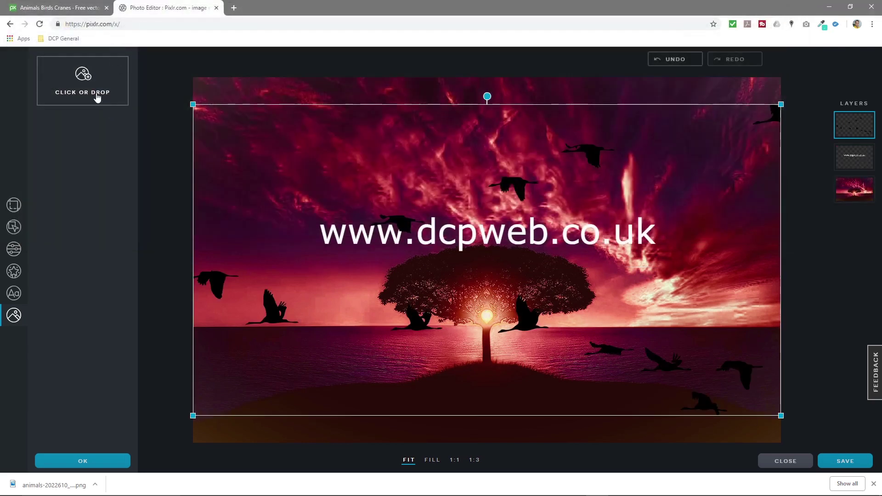
- Drop the birds PNG into the editor and delete the duplicate birds layer
{"action": "key", "text": "alt+Tab"}
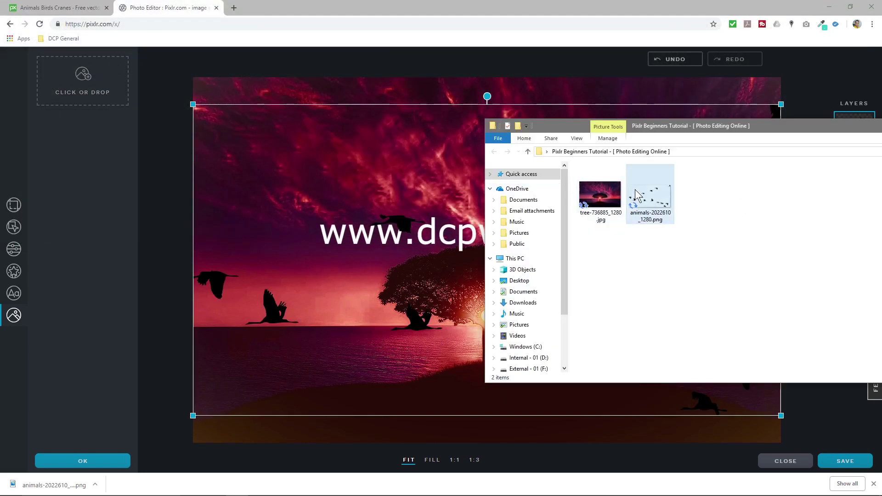
{"action": "left_click_drag", "start_coordinate": [646, 197], "coordinate": [68, 98]}
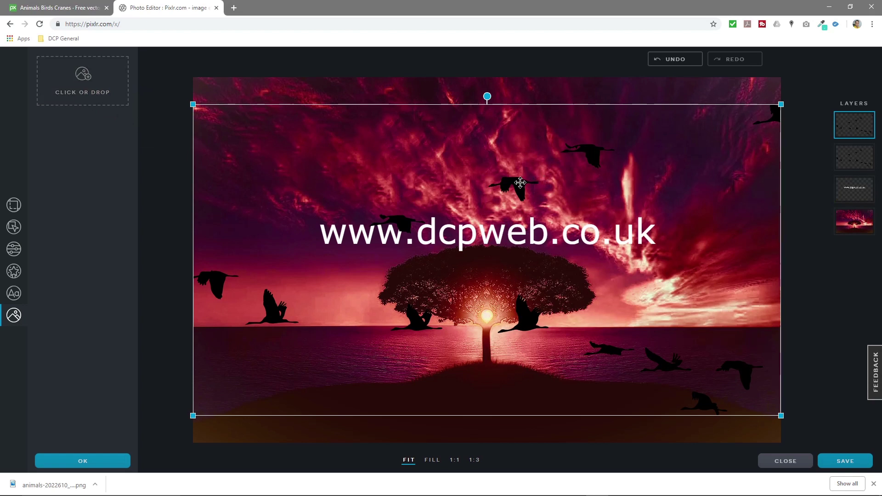
{"action": "mouse_move", "coordinate": [513, 185]}
{"action": "left_mouse_down"}
{"action": "mouse_move", "coordinate": [550, 209]}
{"action": "mouse_move", "coordinate": [513, 183]}
{"action": "left_mouse_up"}
{"action": "key", "text": "Delete"}
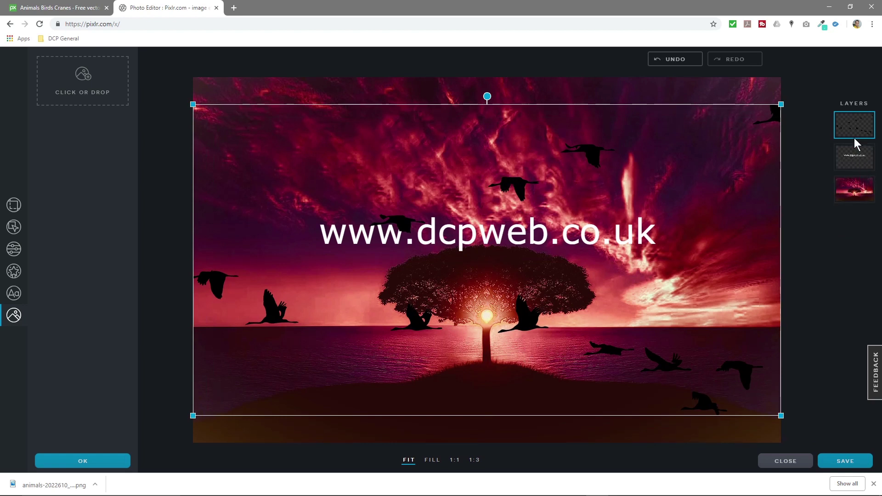
- Shrink the cranes layer into a small flock in the upper-left sky above the text
{"action": "left_click_drag", "start_coordinate": [543, 194], "coordinate": [505, 171]}
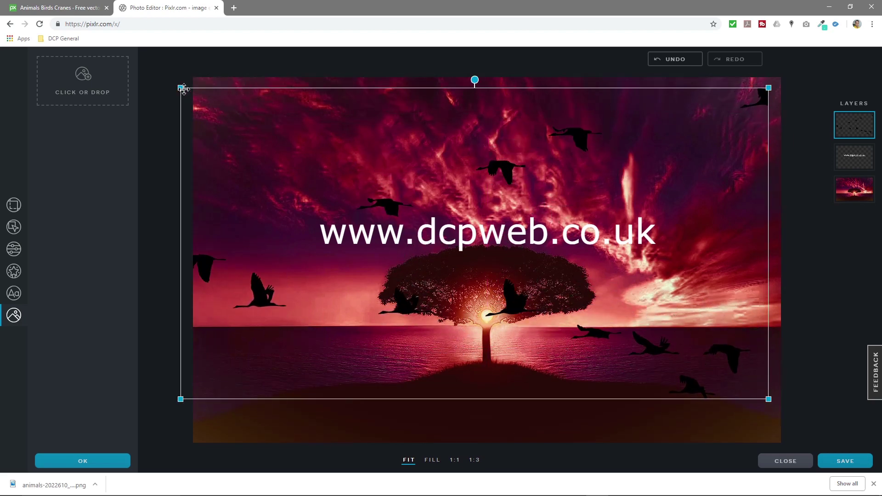
{"action": "left_click_drag", "start_coordinate": [184, 89], "coordinate": [518, 244]}
{"action": "left_click_drag", "start_coordinate": [642, 346], "coordinate": [334, 163]}
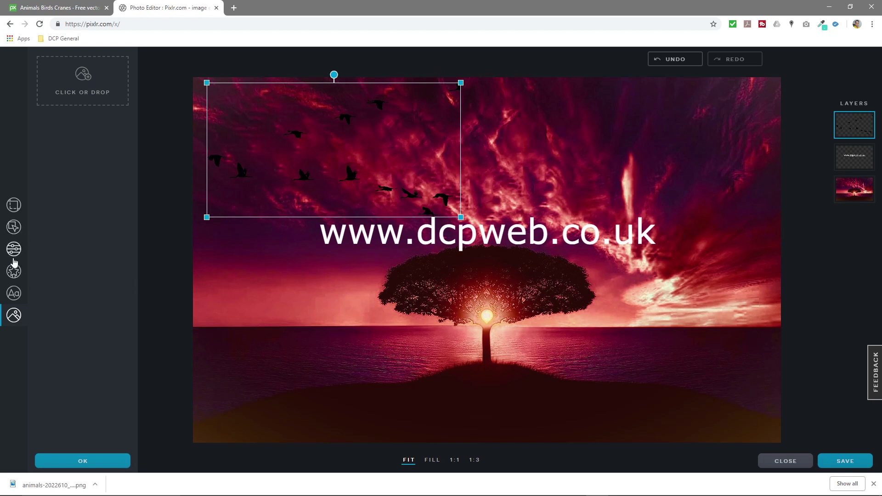
{"action": "left_click", "coordinate": [13, 249]}
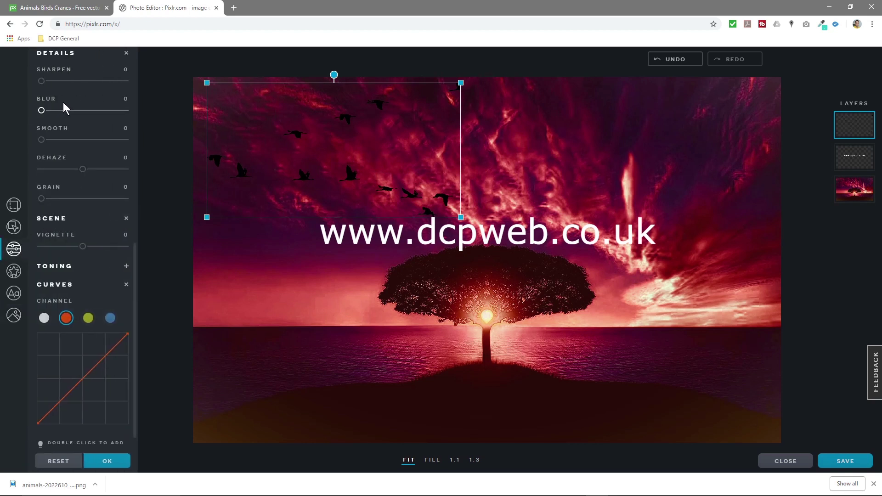
- Expand the Toning adjustments and lower Dehaze to -18
{"action": "scroll", "coordinate": [69, 111], "scroll_direction": "up", "scroll_amount": 10}
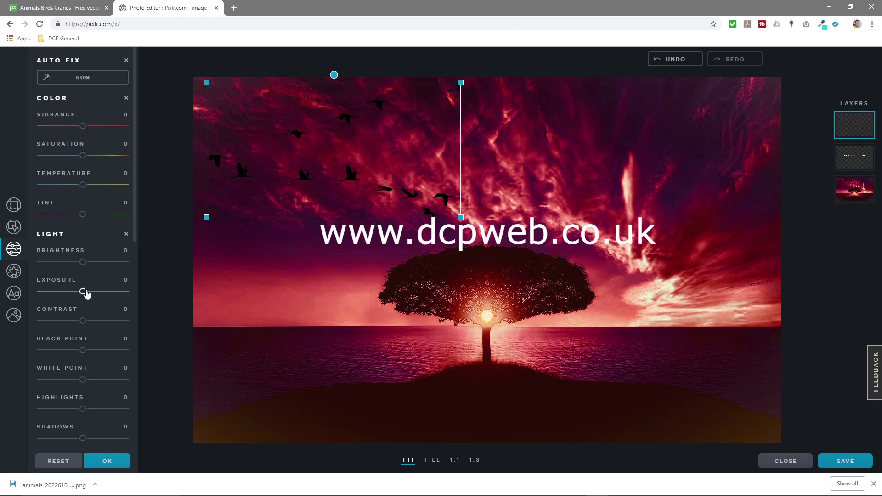
{"action": "scroll", "coordinate": [85, 302], "scroll_direction": "down", "scroll_amount": 5}
{"action": "scroll", "coordinate": [85, 300], "scroll_direction": "down", "scroll_amount": 4}
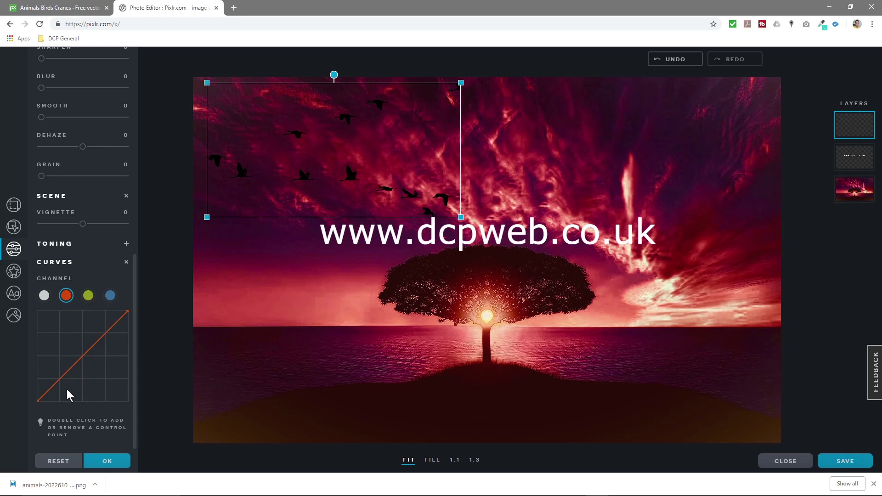
{"action": "left_click", "coordinate": [63, 248]}
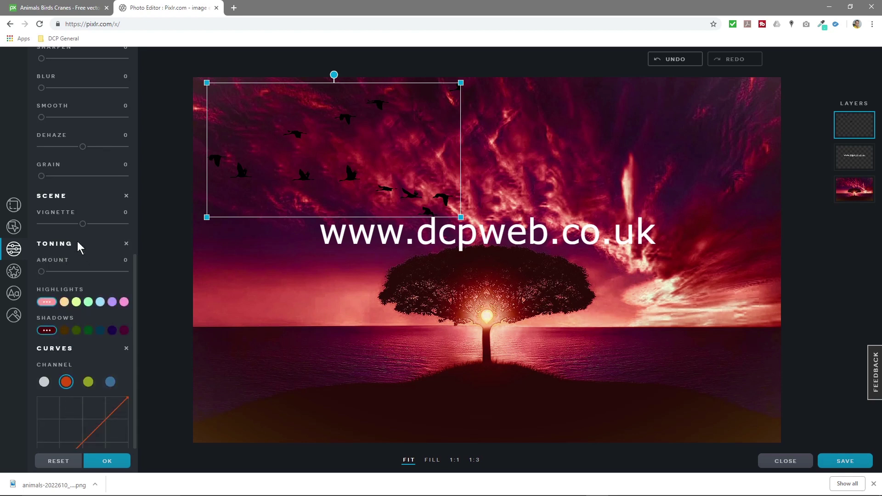
{"action": "scroll", "coordinate": [75, 213], "scroll_direction": "up", "scroll_amount": 2}
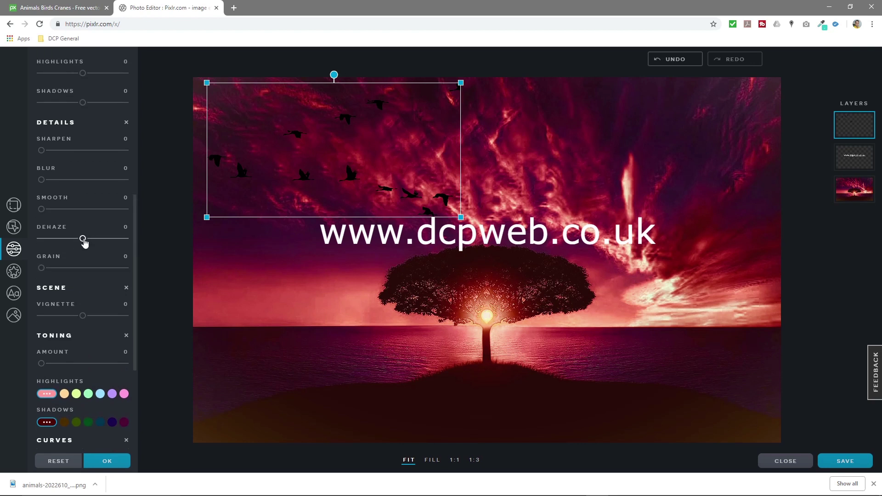
{"action": "mouse_move", "coordinate": [83, 242]}
{"action": "left_mouse_down"}
{"action": "mouse_move", "coordinate": [65, 240]}
{"action": "mouse_move", "coordinate": [108, 242]}
{"action": "mouse_move", "coordinate": [73, 238]}
{"action": "left_mouse_up"}
- Set brightness -28, exposure -20, vibrance -46, run Auto Fix, and nudge the birds up
{"action": "scroll", "coordinate": [75, 230], "scroll_direction": "up", "scroll_amount": 5}
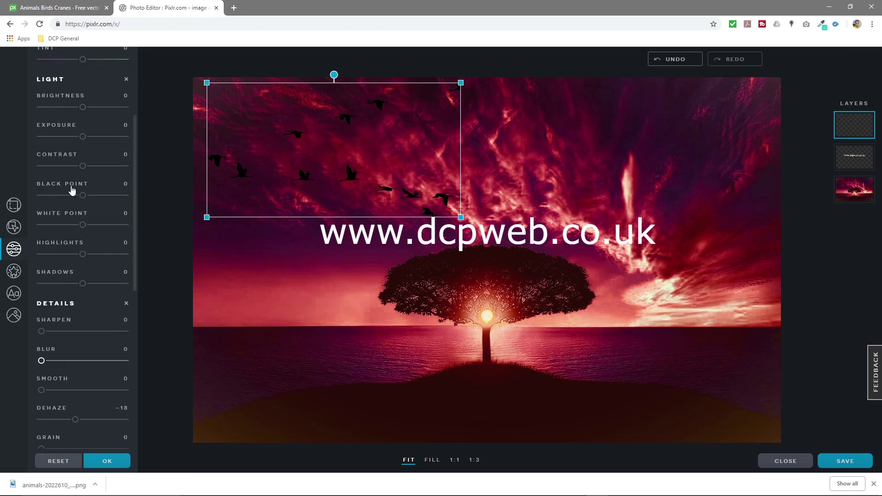
{"action": "mouse_move", "coordinate": [83, 156]}
{"action": "left_mouse_down"}
{"action": "mouse_move", "coordinate": [41, 155]}
{"action": "mouse_move", "coordinate": [72, 156]}
{"action": "left_mouse_up"}
{"action": "mouse_move", "coordinate": [82, 186]}
{"action": "left_mouse_down"}
{"action": "mouse_move", "coordinate": [61, 186]}
{"action": "mouse_move", "coordinate": [75, 185]}
{"action": "left_mouse_up"}
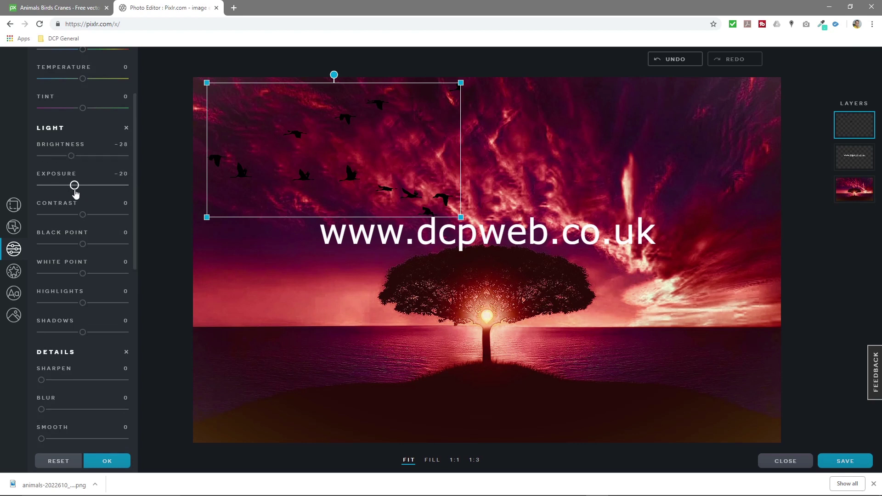
{"action": "scroll", "coordinate": [64, 184], "scroll_direction": "up", "scroll_amount": 3}
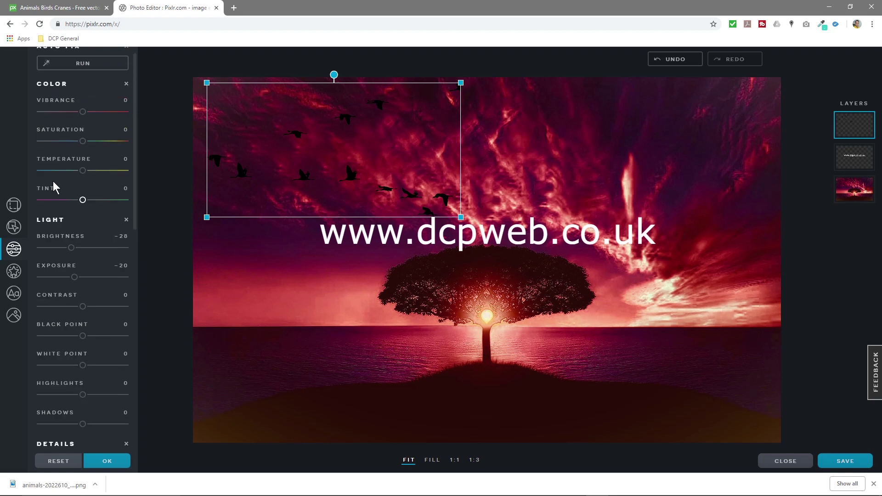
{"action": "left_click_drag", "start_coordinate": [83, 128], "coordinate": [64, 126]}
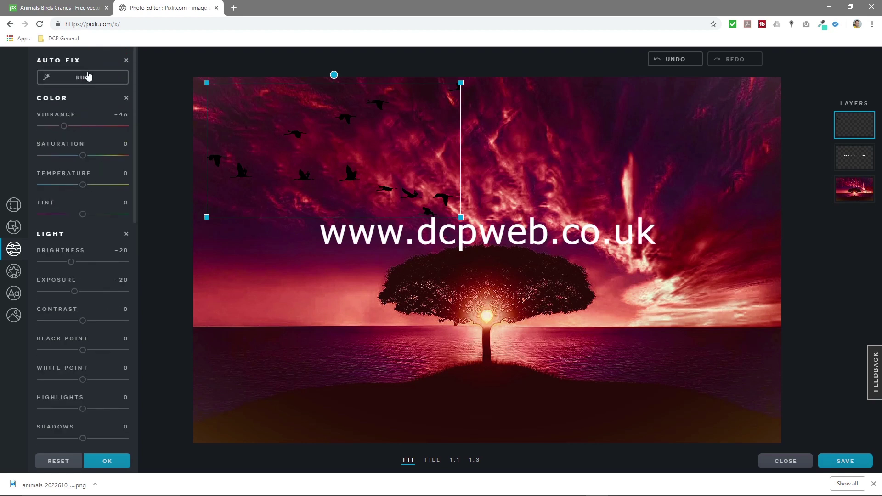
{"action": "left_click", "coordinate": [84, 76]}
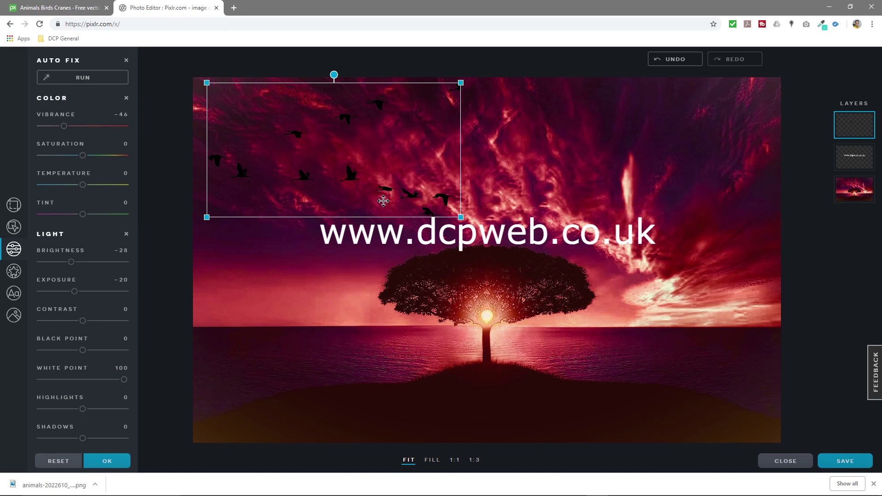
{"action": "mouse_move", "coordinate": [342, 156]}
{"action": "left_mouse_down"}
{"action": "mouse_move", "coordinate": [354, 161]}
{"action": "mouse_move", "coordinate": [338, 154]}
{"action": "left_mouse_up"}
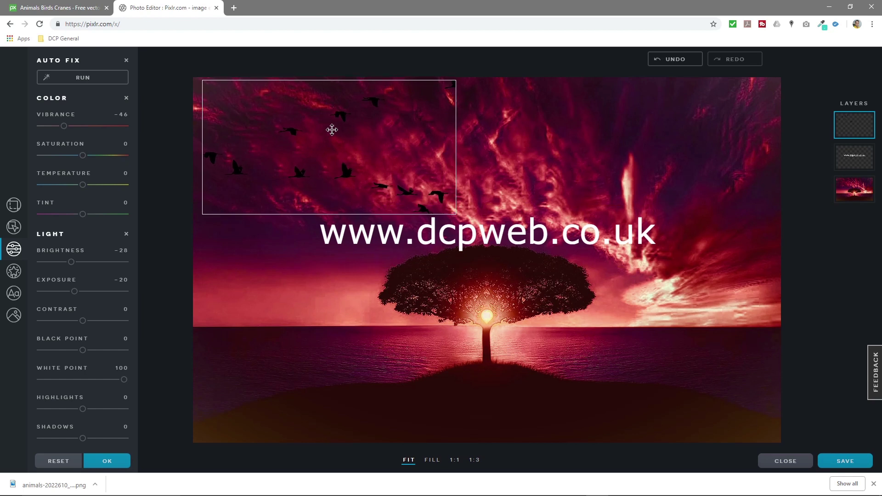
- Move the bird flock down across the URL text and tree, and apply the adjustments
{"action": "left_click_drag", "start_coordinate": [331, 130], "coordinate": [338, 230]}
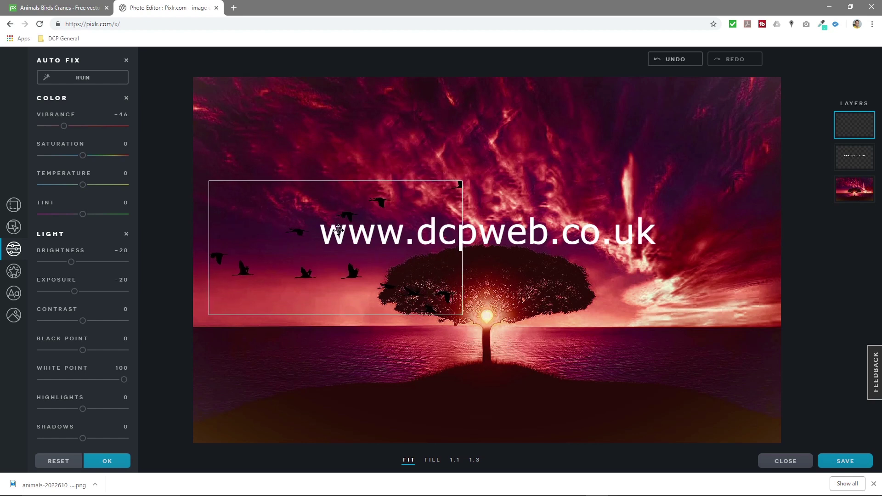
{"action": "left_click_drag", "start_coordinate": [339, 230], "coordinate": [339, 229]}
{"action": "left_click", "coordinate": [106, 461]}
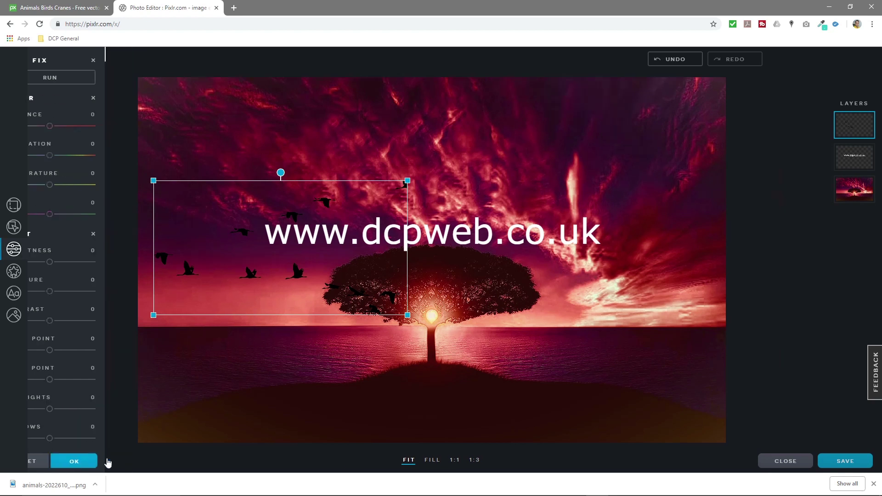
- Cycle through the text, background photo and bird layers in the layer panel
{"action": "left_click", "coordinate": [847, 163]}
{"action": "left_click", "coordinate": [852, 193]}
{"action": "left_click", "coordinate": [849, 158]}
{"action": "left_click", "coordinate": [845, 130]}
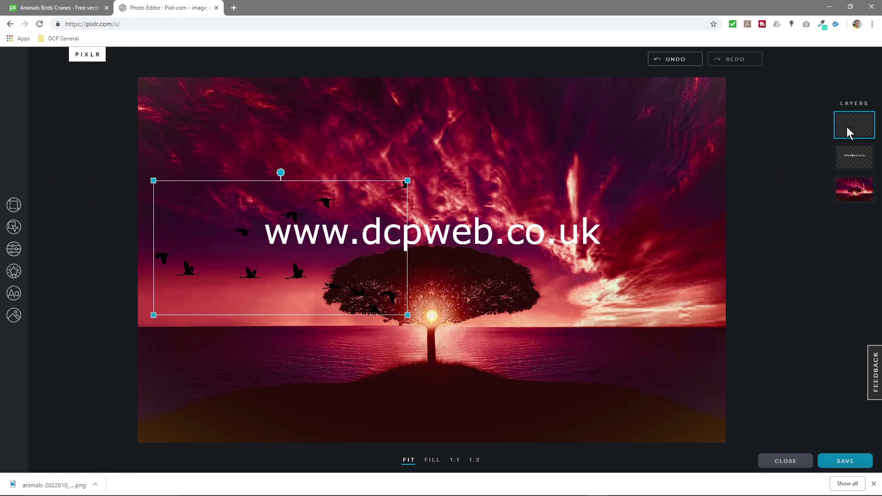
{"action": "left_click", "coordinate": [856, 191]}
{"action": "left_click", "coordinate": [853, 153]}
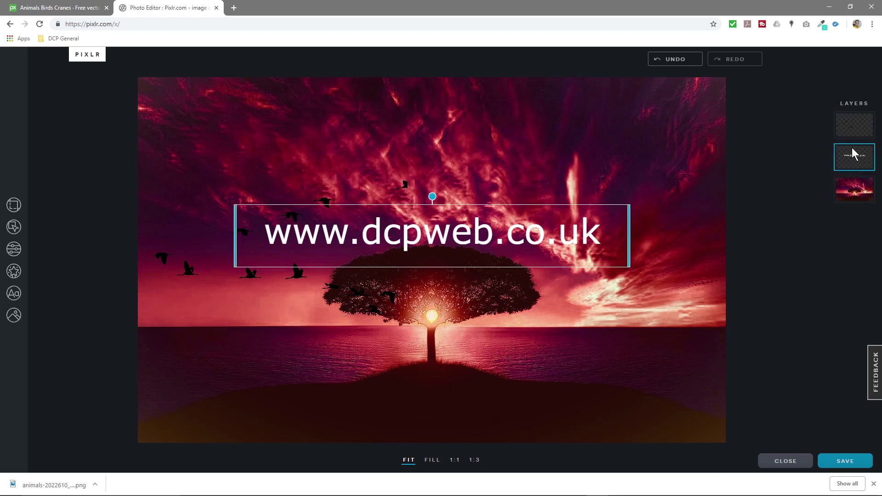
{"action": "left_click", "coordinate": [853, 134]}
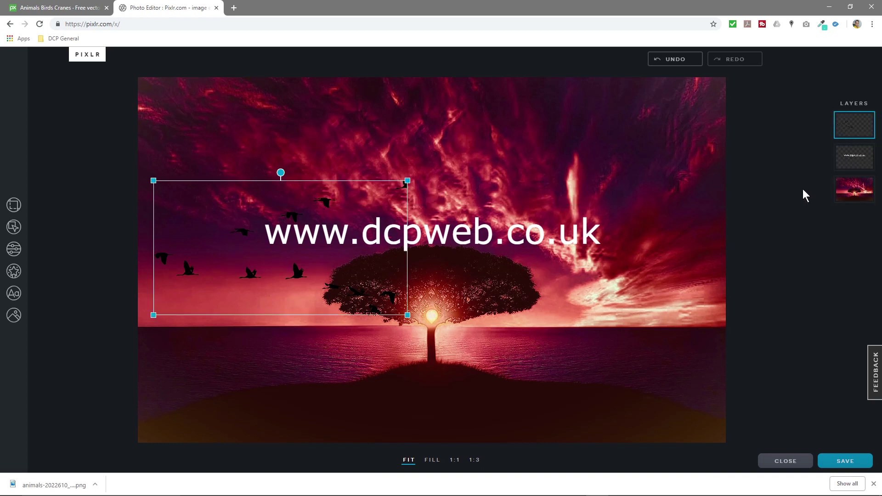
{"action": "left_click", "coordinate": [13, 204]}
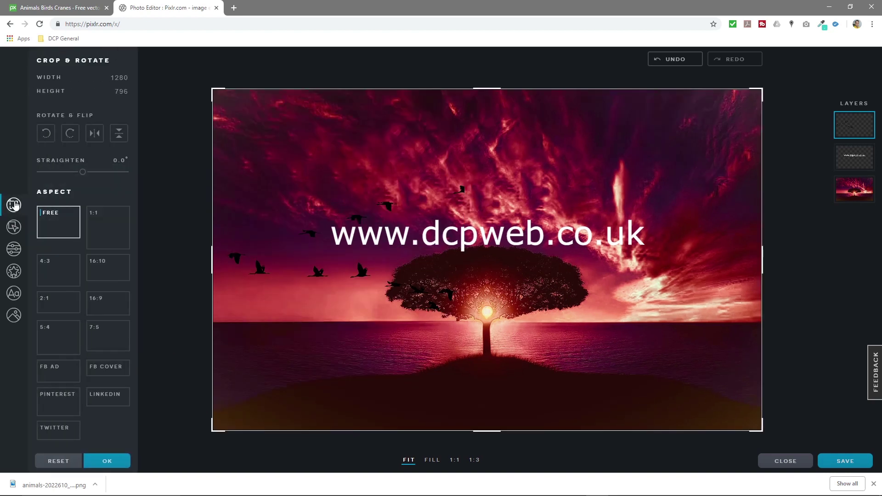
- Try crop presets 4:3, 16:10, square, 2:1, 16:9, Facebook ad and cover
{"action": "left_click", "coordinate": [66, 276]}
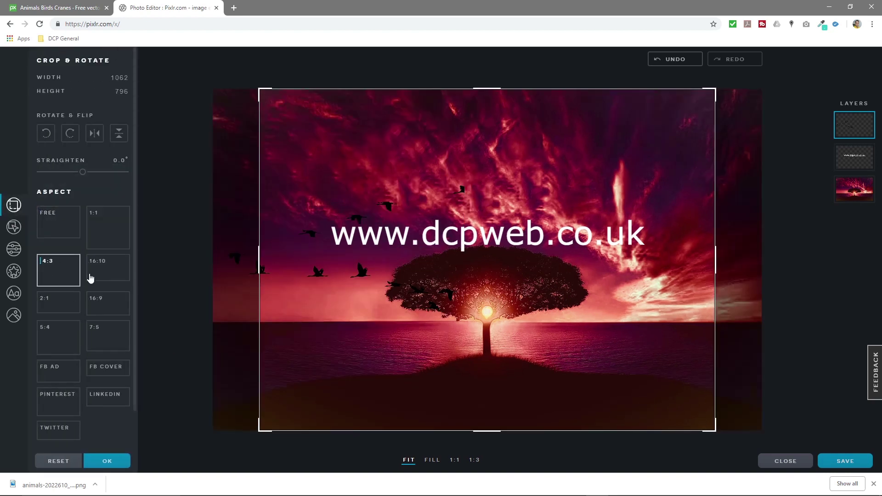
{"action": "left_click", "coordinate": [112, 275]}
{"action": "left_click", "coordinate": [108, 227]}
{"action": "left_click", "coordinate": [79, 296]}
{"action": "left_click", "coordinate": [109, 308]}
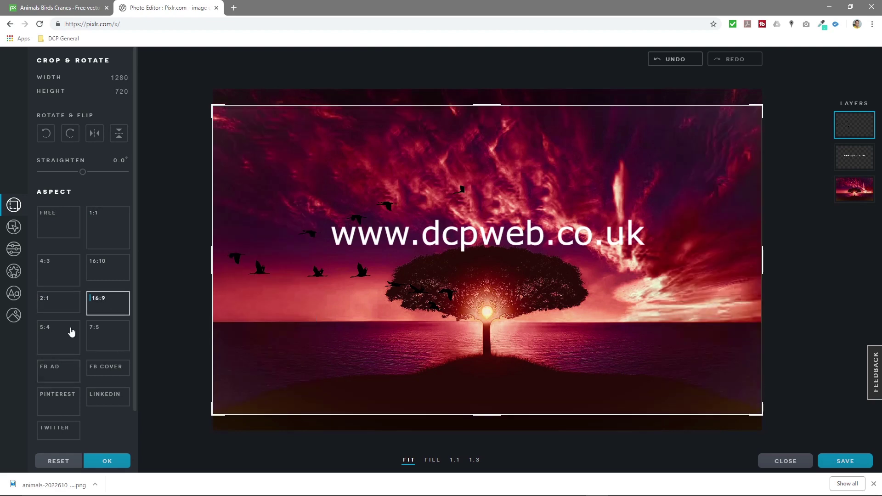
{"action": "left_click", "coordinate": [78, 376]}
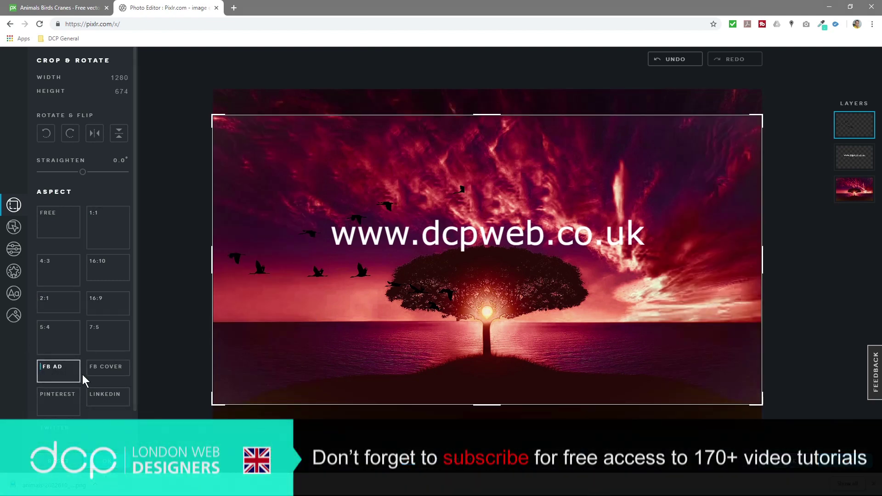
{"action": "left_click", "coordinate": [98, 373]}
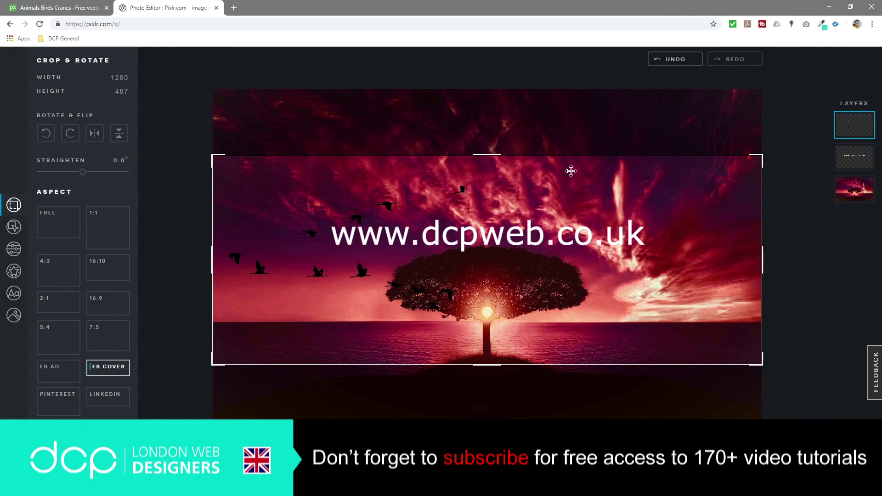
{"action": "mouse_move", "coordinate": [428, 286]}
{"action": "left_mouse_down"}
{"action": "mouse_move", "coordinate": [430, 275]}
{"action": "mouse_move", "coordinate": [430, 307]}
{"action": "mouse_move", "coordinate": [429, 295]}
{"action": "left_mouse_up"}
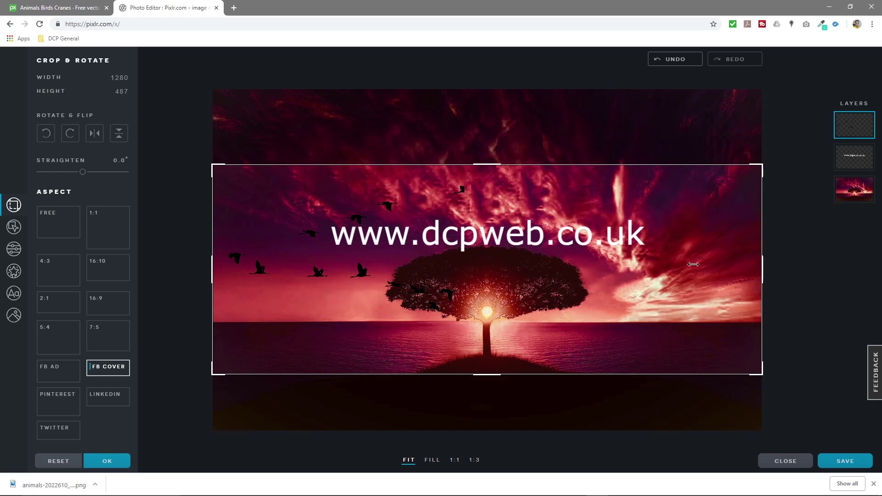
- Set the crop to Twitter header 1280×426, framing the URL text, birds and tree
{"action": "left_click", "coordinate": [109, 396]}
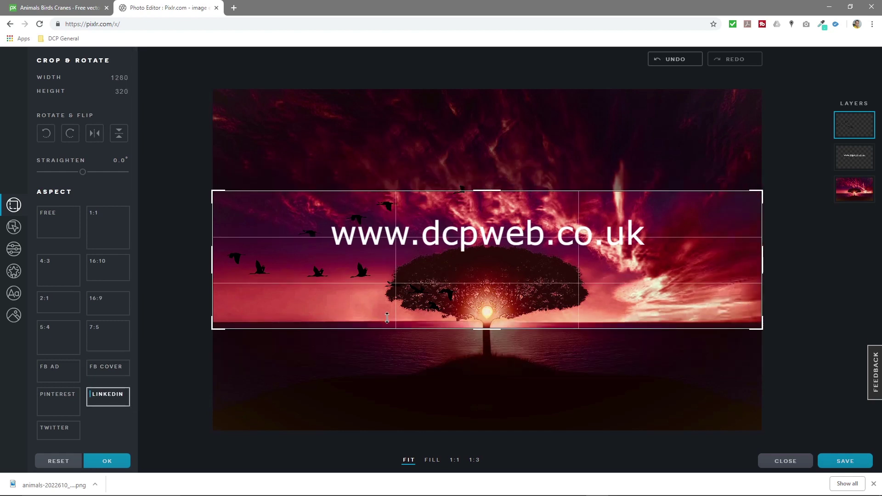
{"action": "left_click", "coordinate": [69, 432]}
{"action": "left_click_drag", "start_coordinate": [362, 315], "coordinate": [360, 300]}
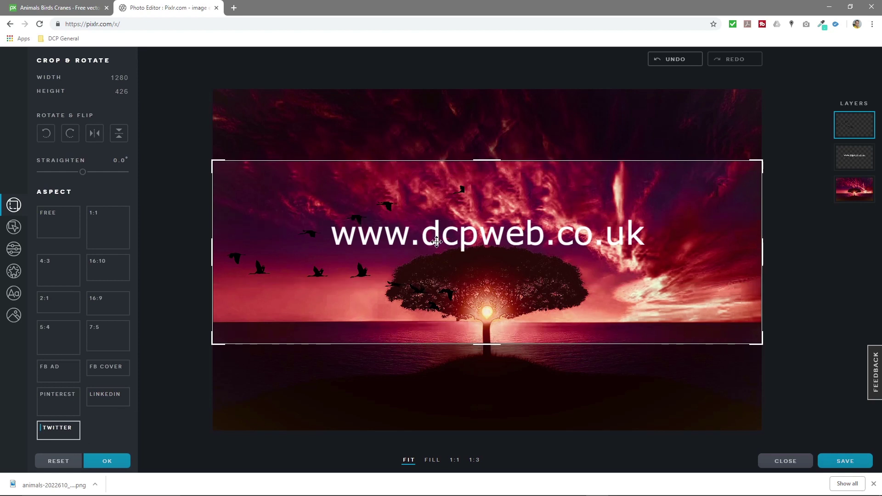
{"action": "left_click", "coordinate": [868, 166]}
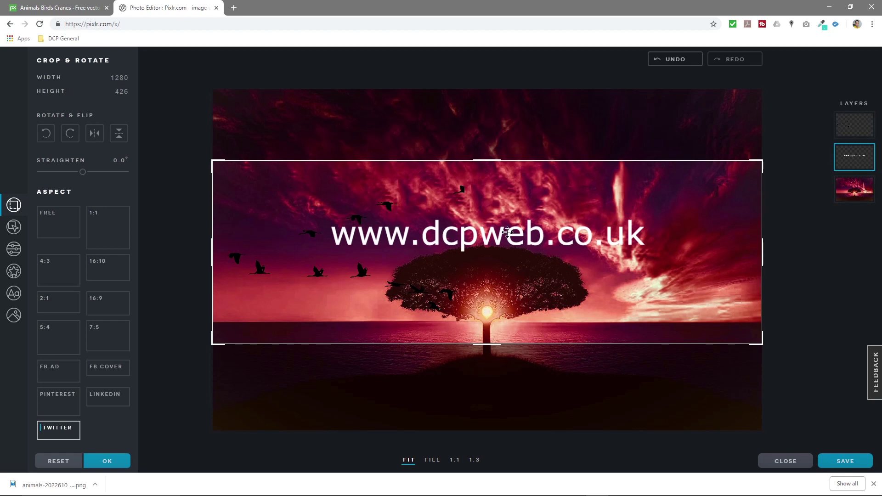
{"action": "left_click", "coordinate": [14, 294]}
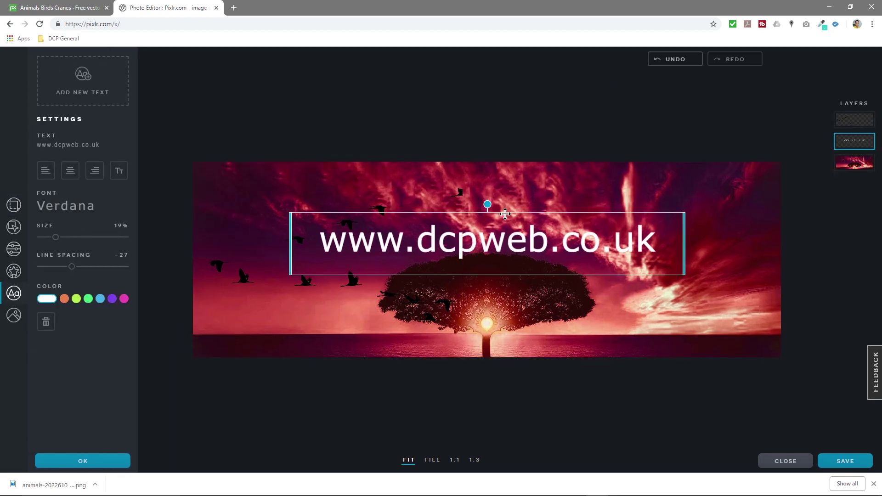
- Nudge the URL text slightly up, centred above the tree crown, then select the background layer
{"action": "left_click_drag", "start_coordinate": [505, 214], "coordinate": [504, 208]}
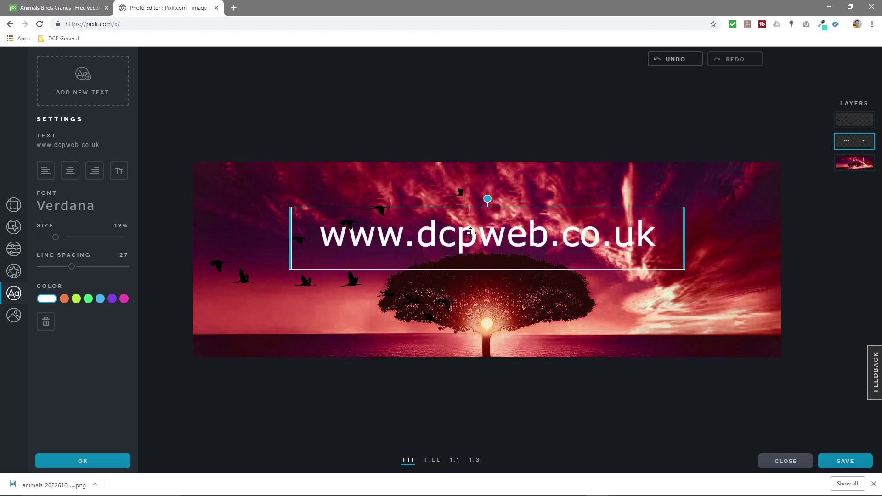
{"action": "mouse_move", "coordinate": [470, 233]}
{"action": "left_mouse_down"}
{"action": "mouse_move", "coordinate": [485, 233]}
{"action": "mouse_move", "coordinate": [492, 319]}
{"action": "mouse_move", "coordinate": [490, 193]}
{"action": "mouse_move", "coordinate": [485, 238]}
{"action": "left_mouse_up"}
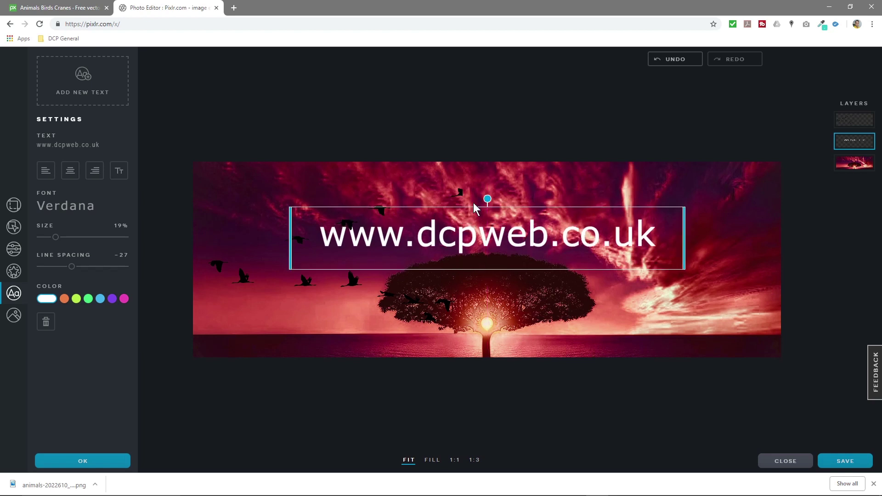
{"action": "left_click", "coordinate": [856, 165]}
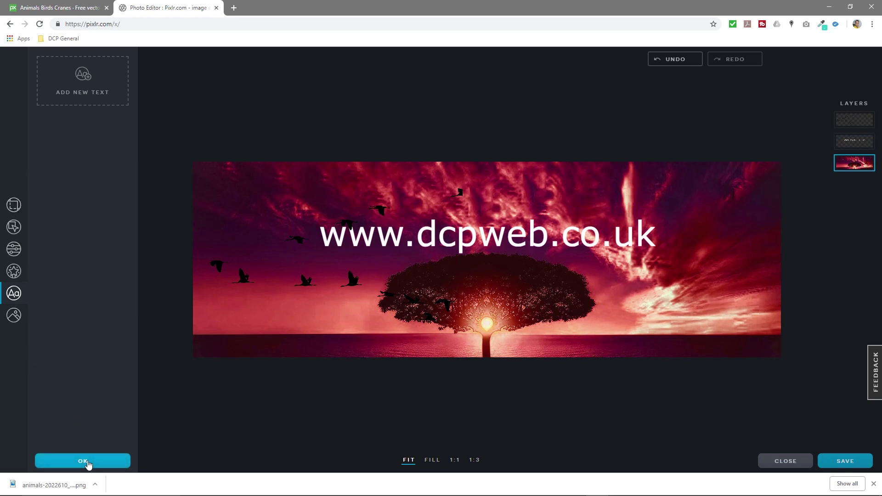
- Export the 1280×426 banner as PNG file tree-736885_1280.png
{"action": "left_click", "coordinate": [839, 459]}
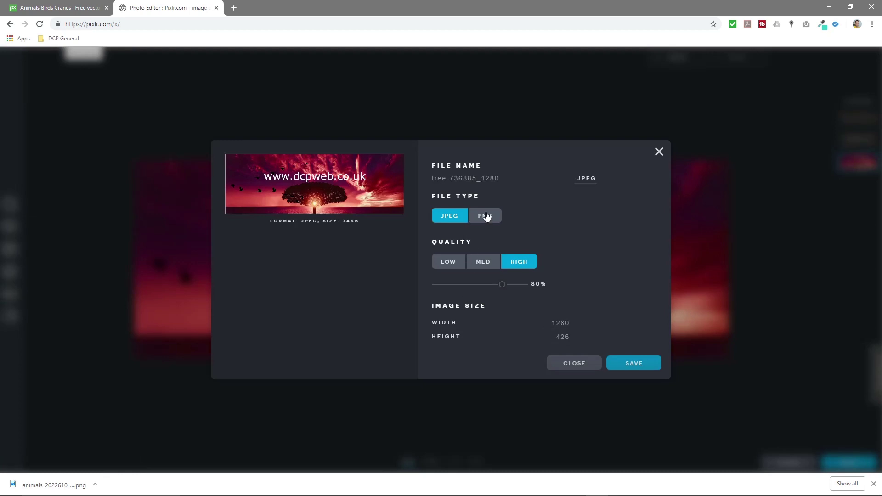
{"action": "left_click", "coordinate": [486, 216]}
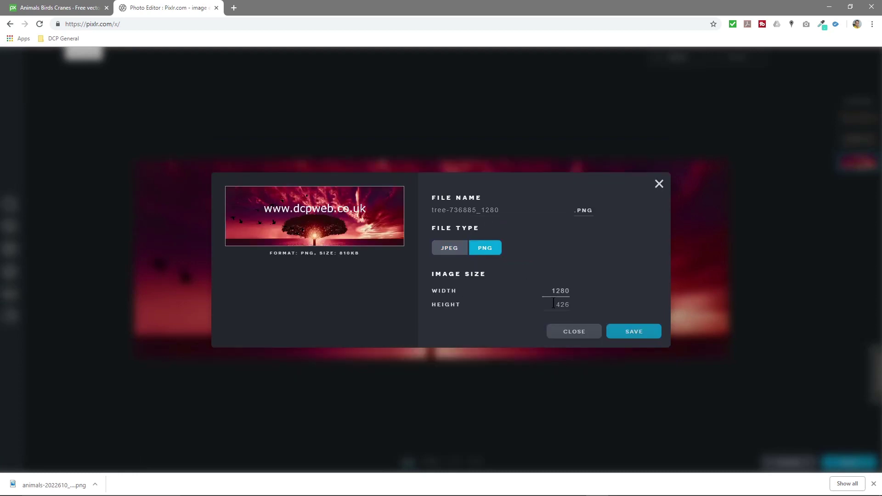
{"action": "left_click", "coordinate": [638, 335]}
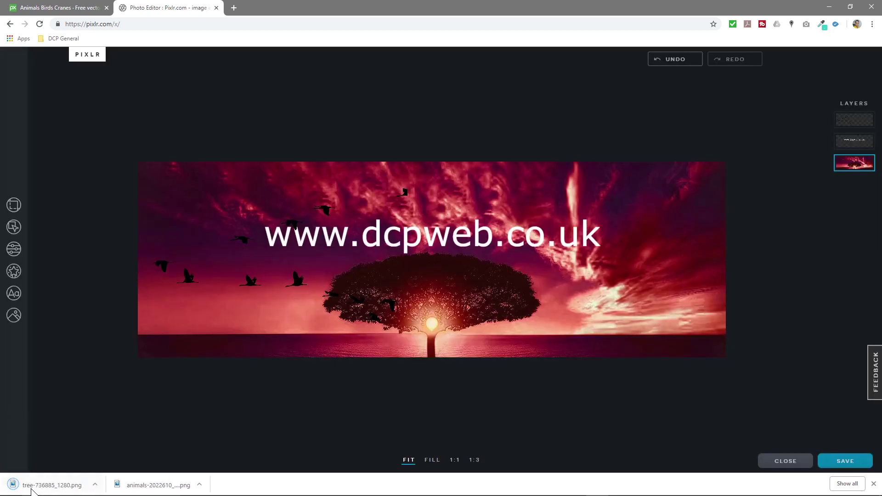
- Preview tree-736885_1280.png from the project folder, close it, and return to the browser
{"action": "left_click_drag", "start_coordinate": [46, 488], "coordinate": [720, 400]}
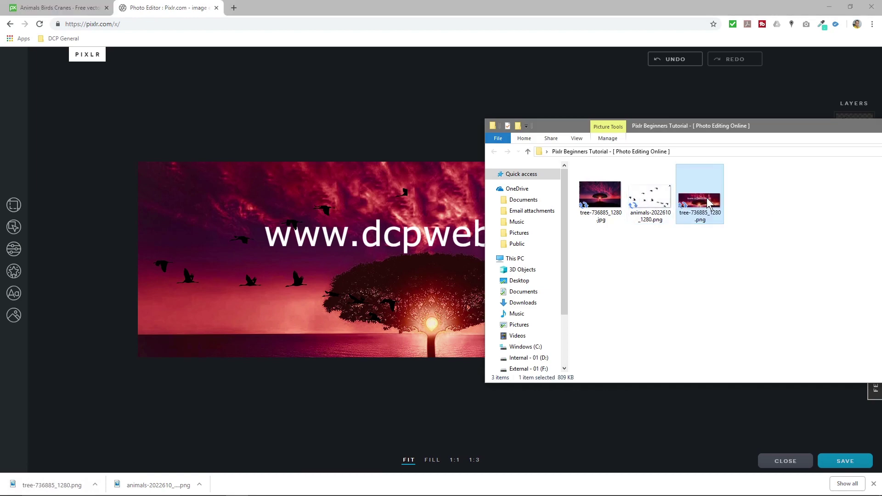
{"action": "double_click", "coordinate": [709, 202]}
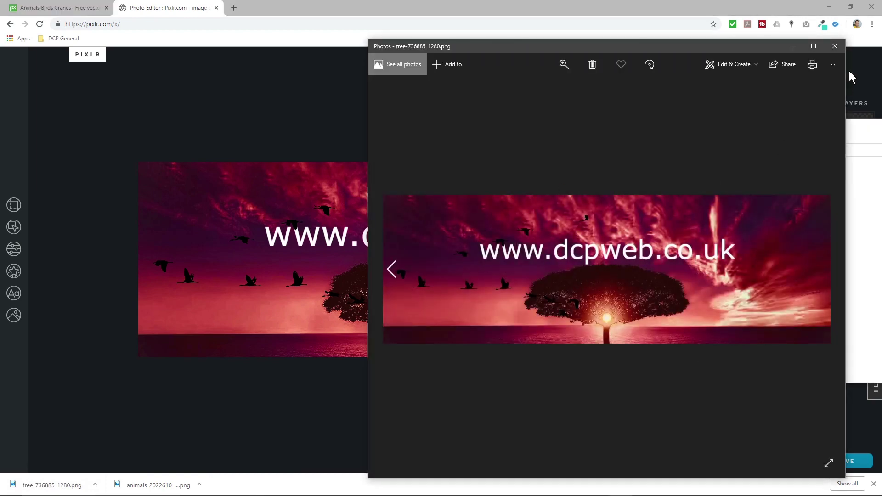
{"action": "left_click", "coordinate": [834, 46]}
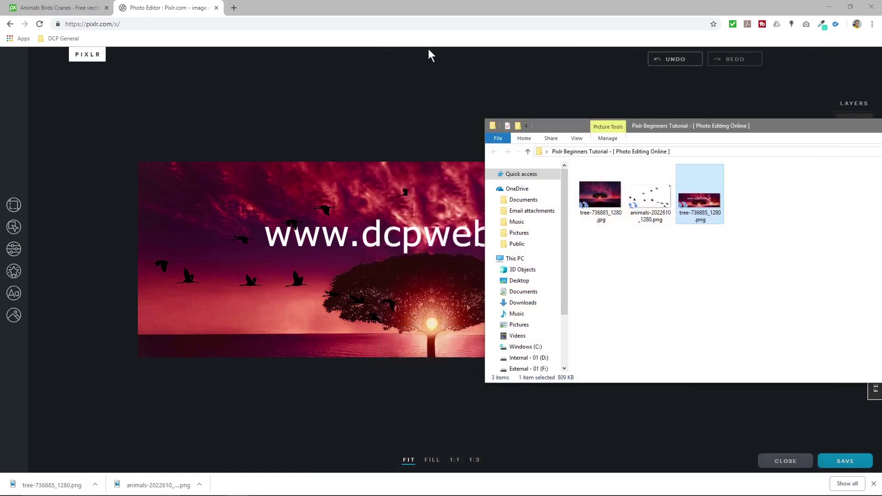
{"action": "left_click", "coordinate": [200, 21]}
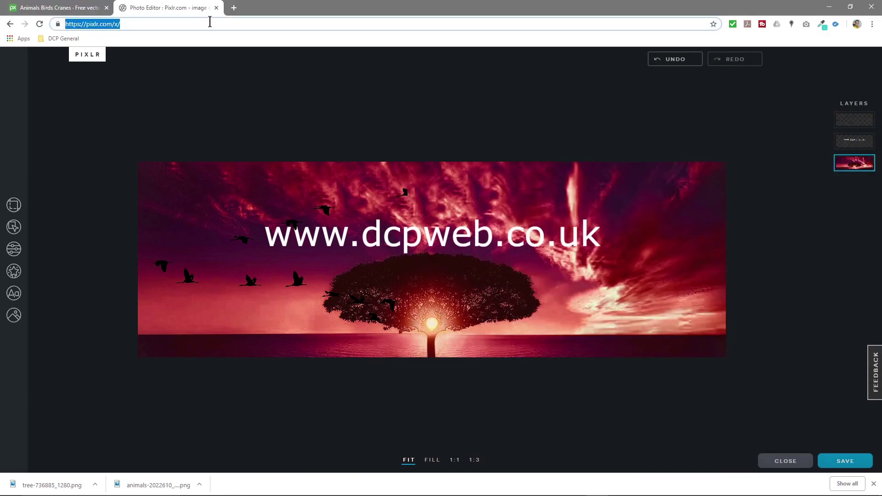
- Go to the dcpwebdesigners Twitter profile page and dismiss the downloads list
{"action": "type", "text": "twitter.com/dcpwebdesigners"}
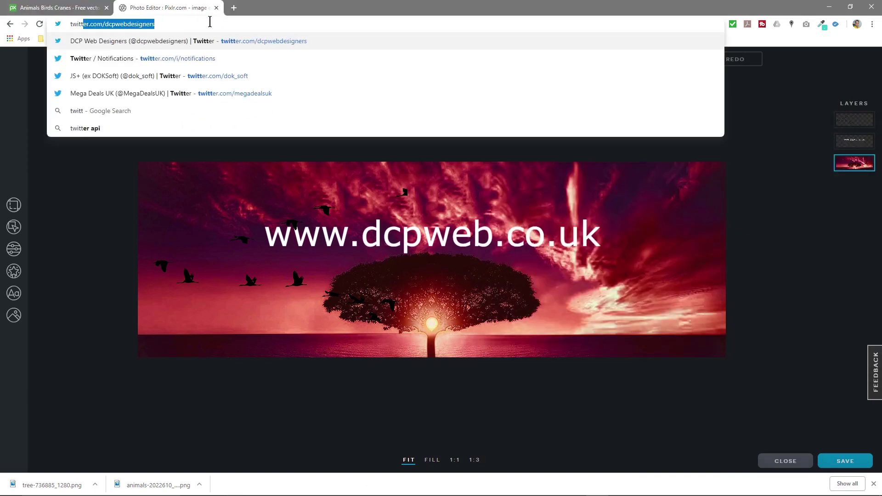
{"action": "key", "text": "Return"}
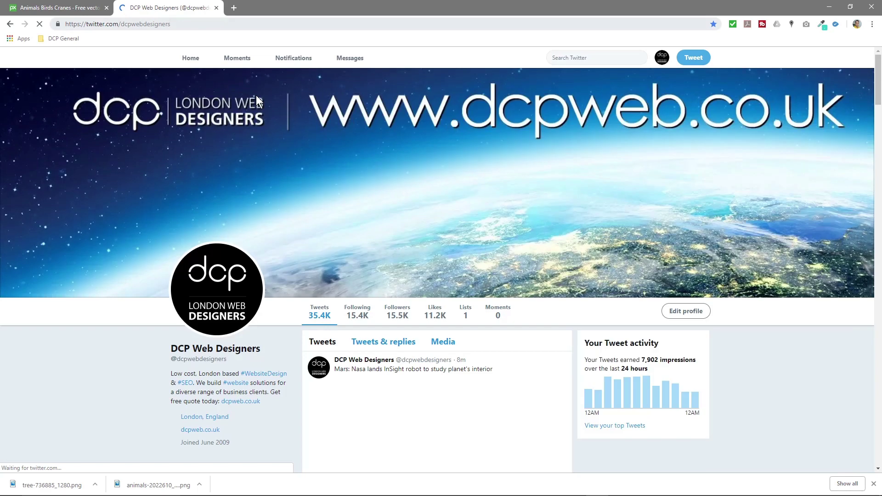
{"action": "left_click", "coordinate": [874, 484]}
- In Edit profile, upload tree-736885_1280.png as the new header photo
{"action": "left_click", "coordinate": [686, 311]}
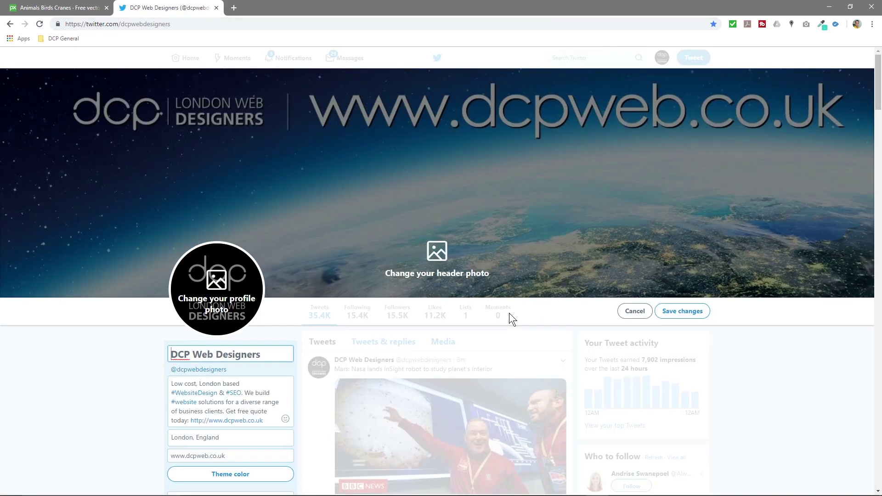
{"action": "left_click", "coordinate": [438, 275]}
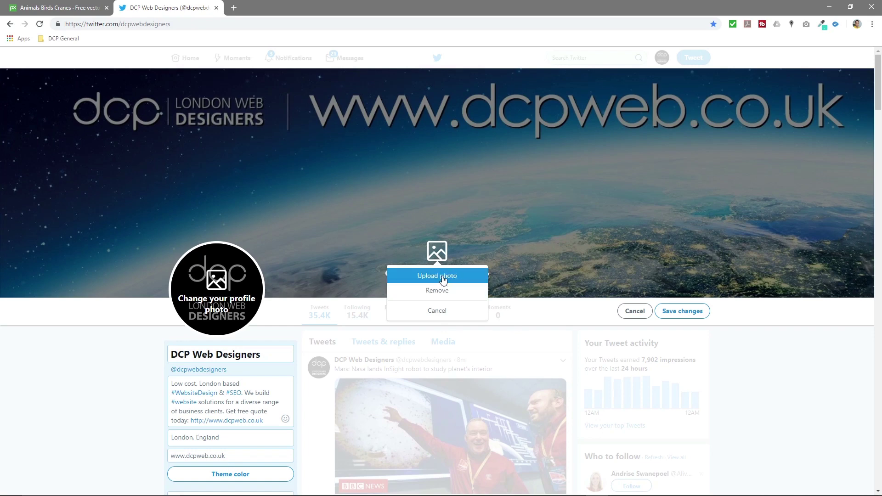
{"action": "left_click", "coordinate": [442, 276]}
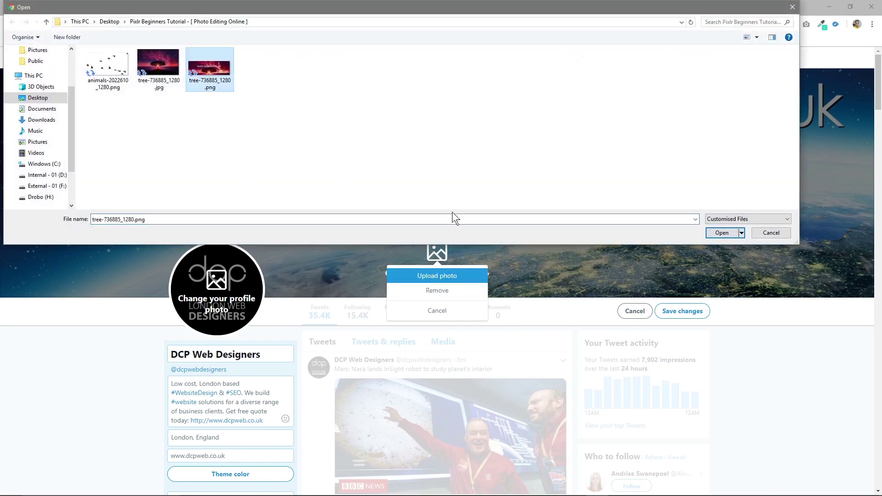
{"action": "left_click", "coordinate": [722, 233]}
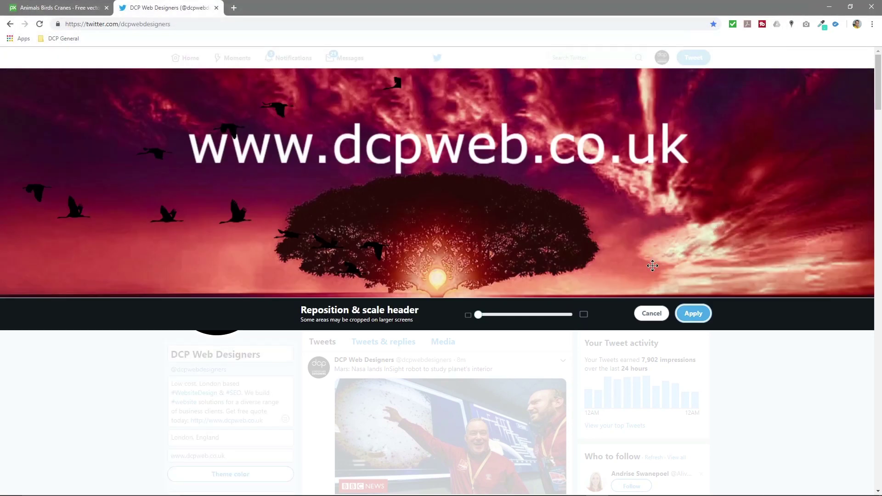
- Enlarge the tree banner with the zoom slider, apply it, and save the profile changes
{"action": "left_click_drag", "start_coordinate": [483, 316], "coordinate": [417, 310]}
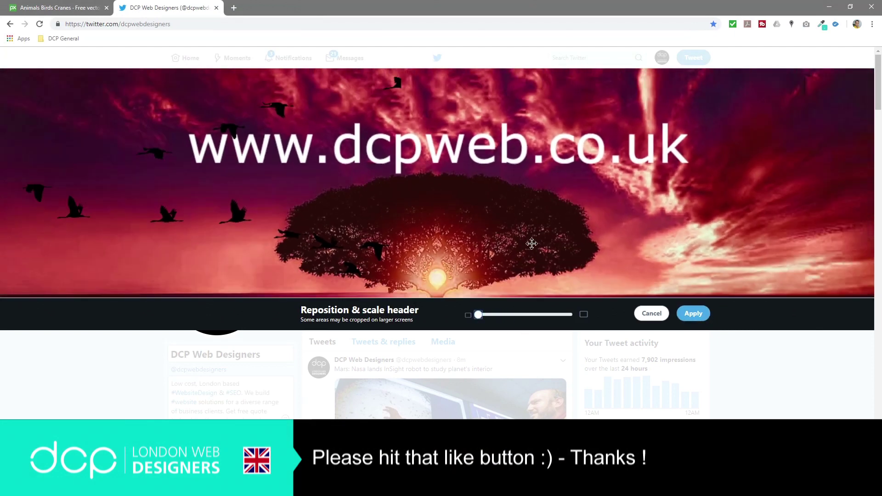
{"action": "left_click", "coordinate": [689, 312]}
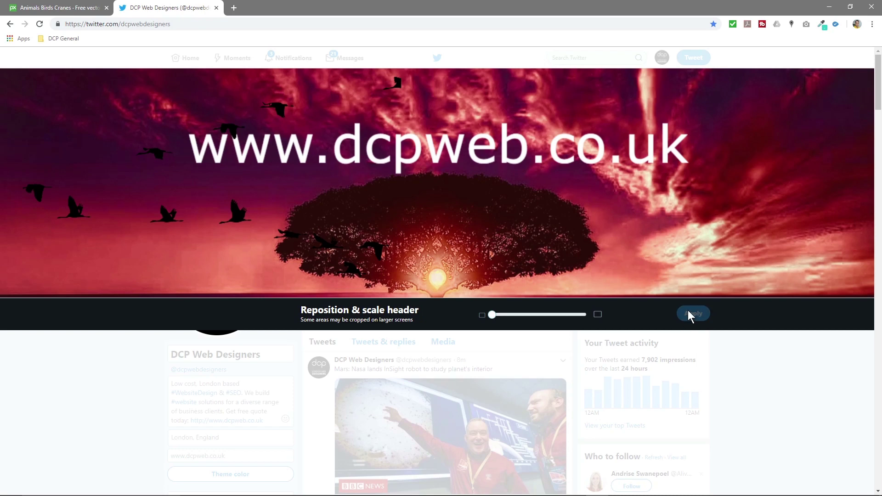
{"action": "left_click", "coordinate": [693, 318]}
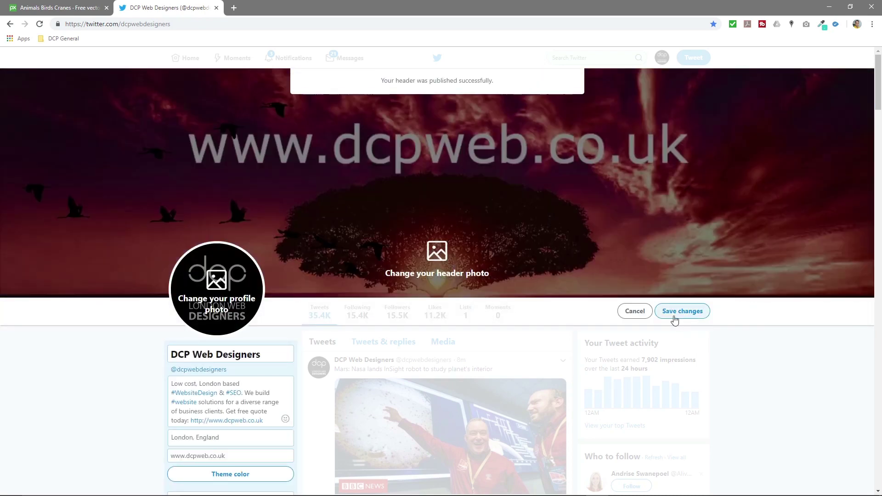
{"action": "left_click", "coordinate": [437, 160]}
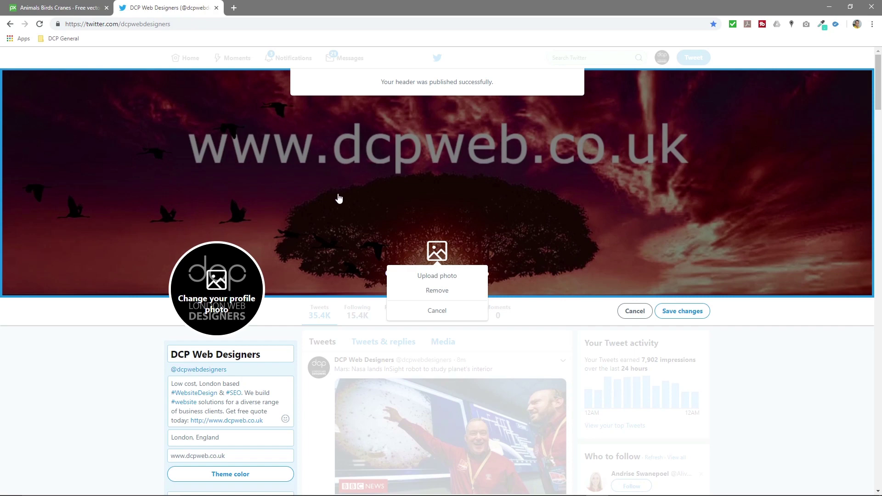
{"action": "left_click", "coordinate": [458, 209]}
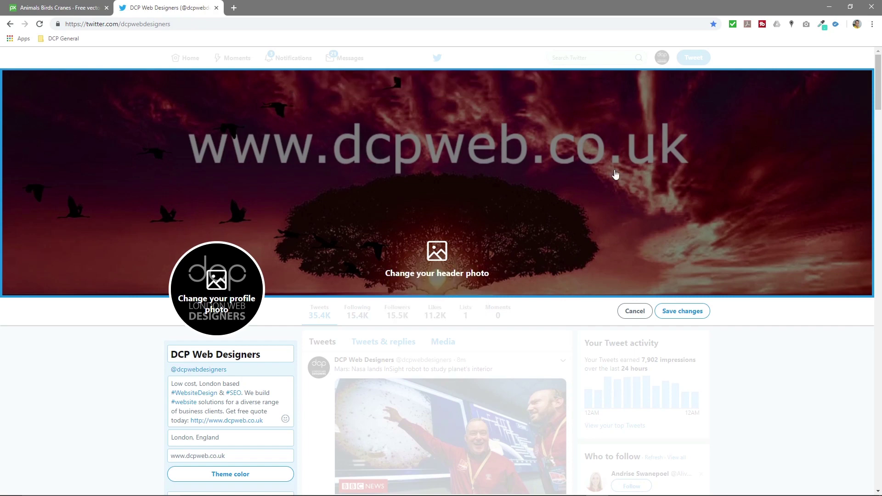
{"action": "left_click", "coordinate": [673, 316]}
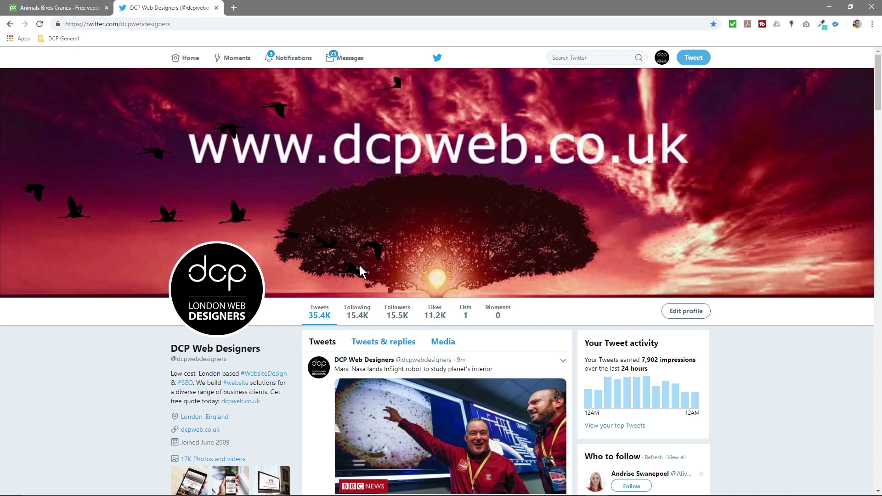
- Check the new header at a different browser width, then return to the Pixabay cranes tab
{"action": "left_click", "coordinate": [850, 6]}
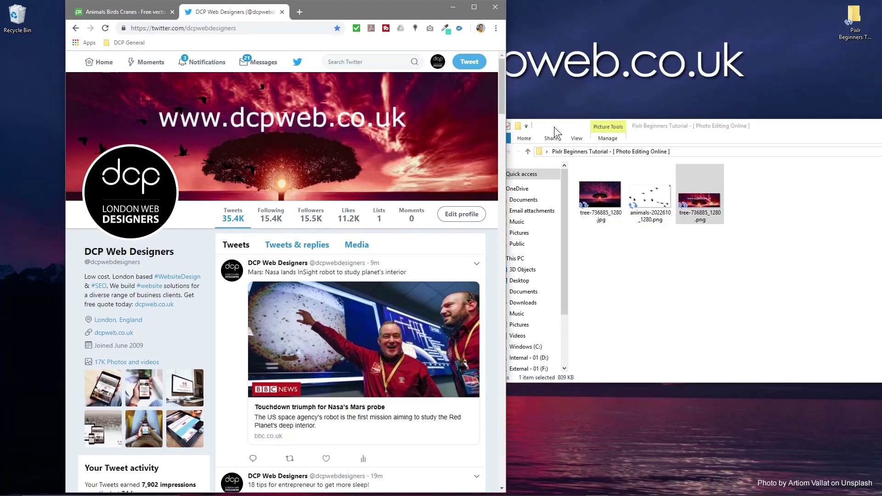
{"action": "left_click_drag", "start_coordinate": [505, 137], "coordinate": [626, 132]}
{"action": "left_click", "coordinate": [593, 7]}
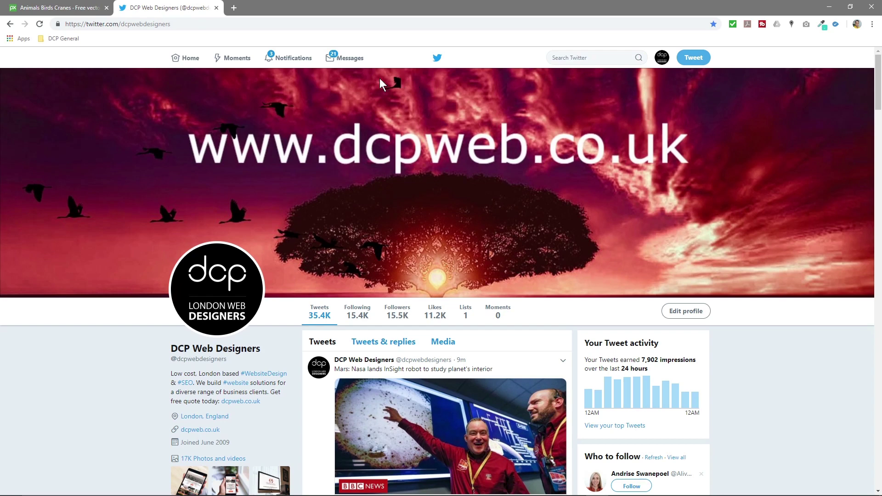
{"action": "left_click", "coordinate": [91, 7]}
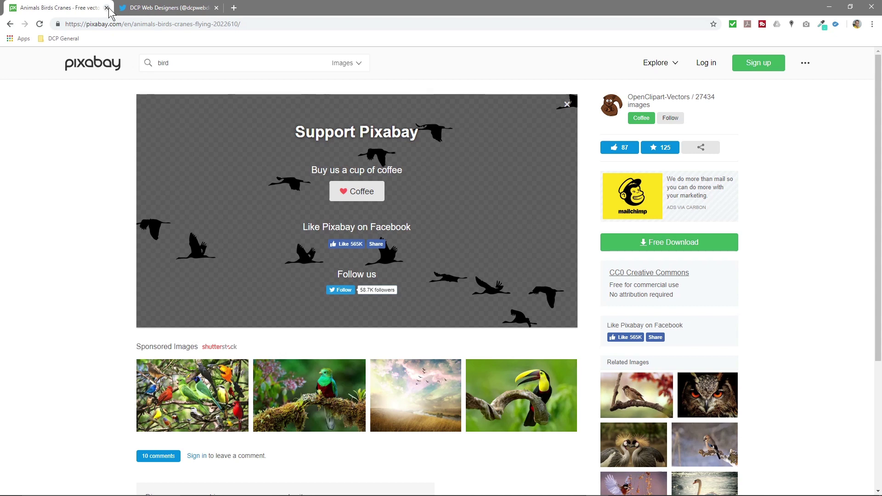
- Close the Pixabay tab and load the pixlr.com home page in a new tab
{"action": "left_click", "coordinate": [107, 9]}
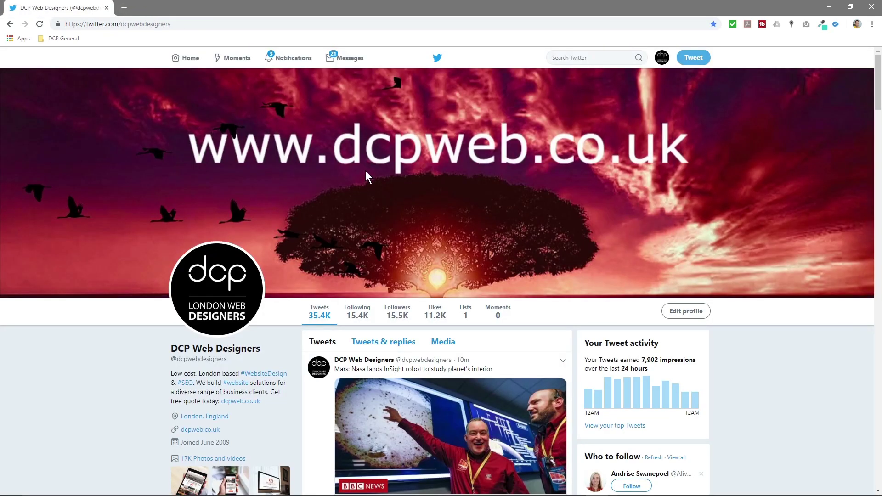
{"action": "left_click", "coordinate": [123, 8]}
{"action": "type", "text": "pix"}
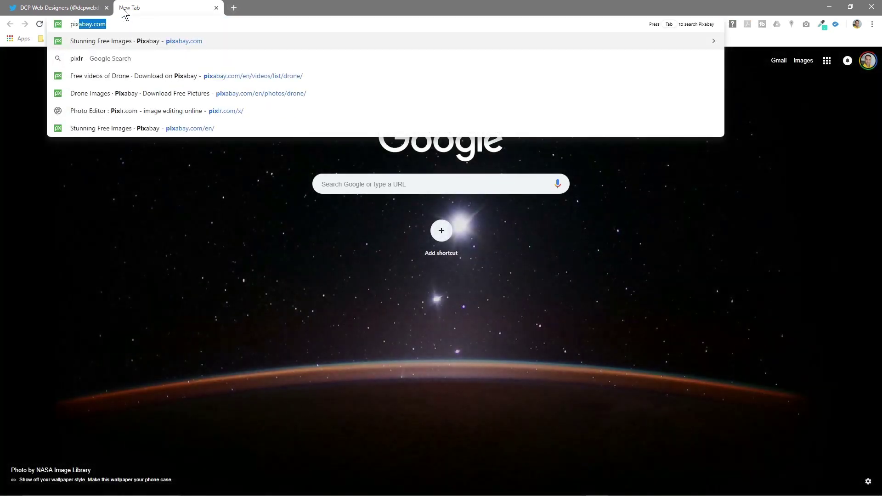
{"action": "type", "text": "l"}
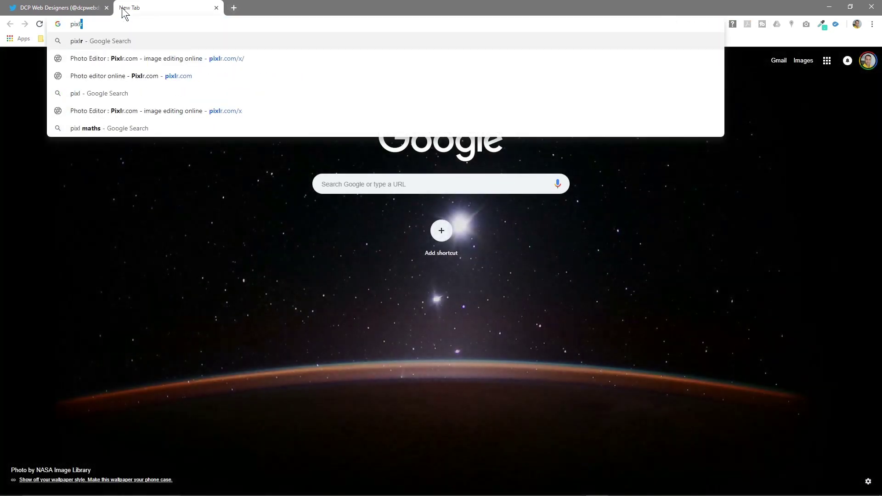
{"action": "key", "text": "Down"}
{"action": "key", "text": "Return"}
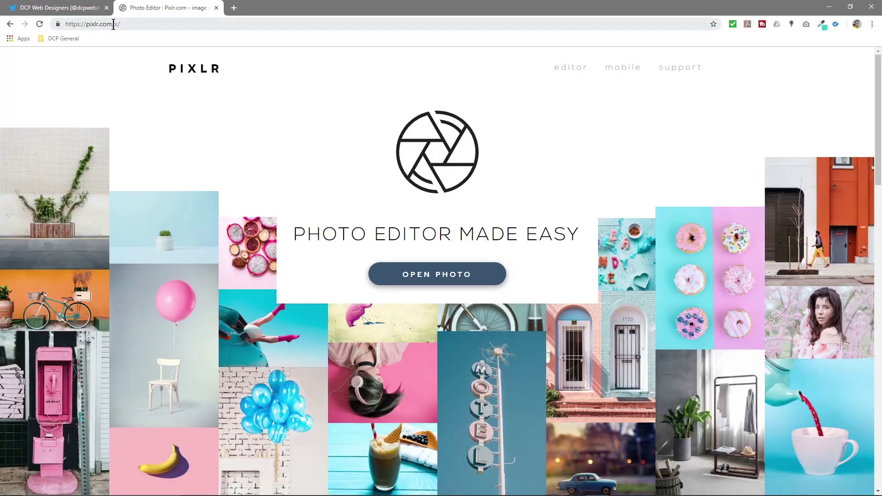
{"action": "left_click_drag", "start_coordinate": [115, 24], "coordinate": [158, 24]}
{"action": "key", "text": "BackSpace"}
{"action": "key", "text": "Return"}
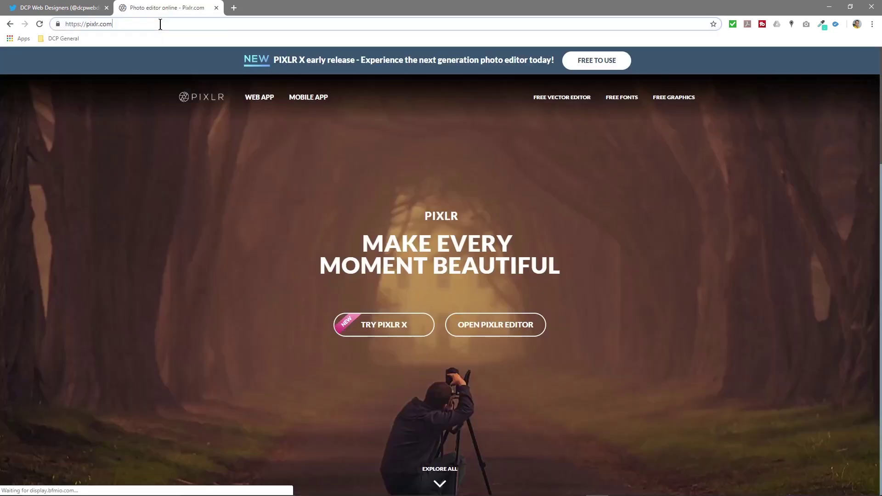
- Copy the pixlr.com address and close the Pixlr tab
{"action": "left_click", "coordinate": [90, 24]}
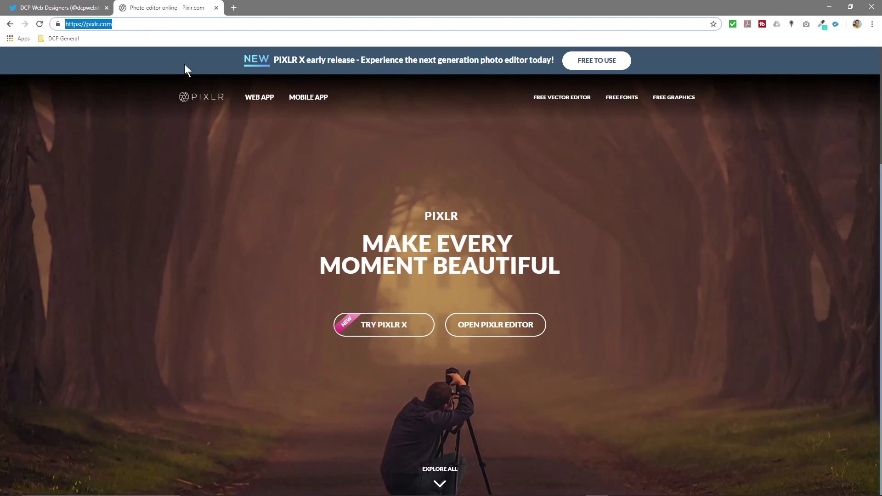
{"action": "right_click", "coordinate": [100, 24]}
{"action": "left_click", "coordinate": [124, 68]}
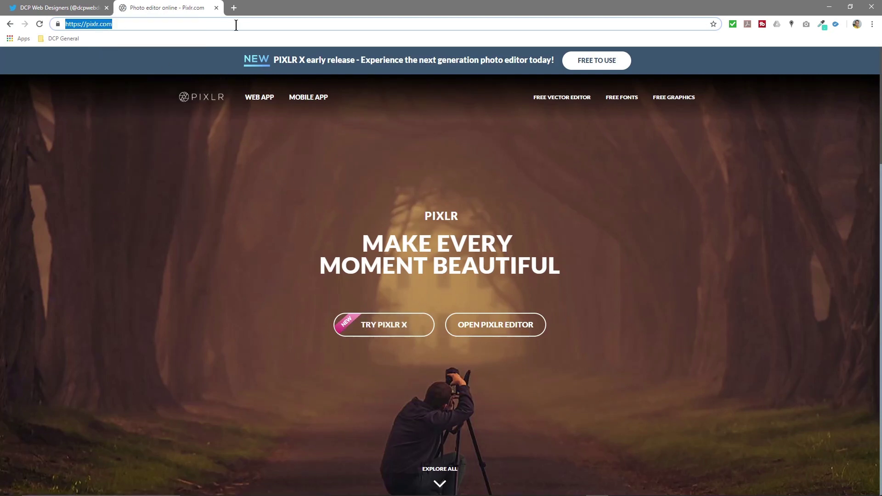
{"action": "left_click", "coordinate": [217, 7]}
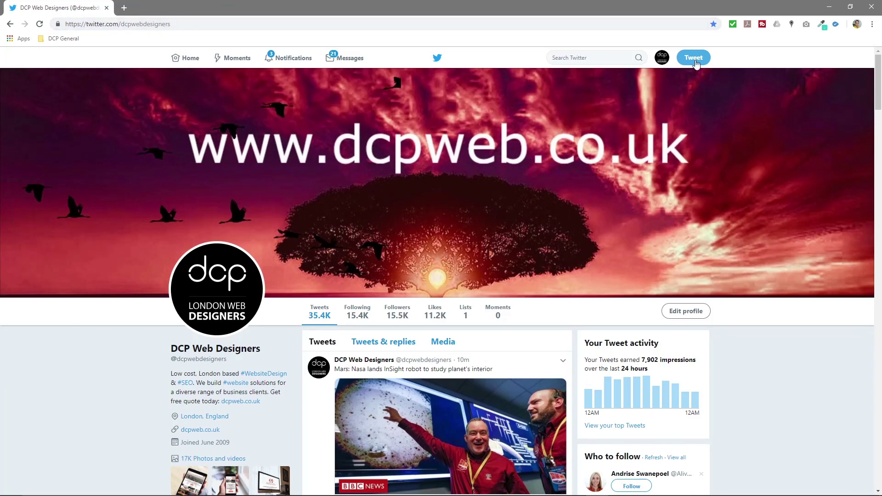
- Minimize Chrome to show the Pixlr Beginners Tutorial folder and deselect its file
{"action": "left_click", "coordinate": [830, 6]}
{"action": "left_click", "coordinate": [776, 244]}
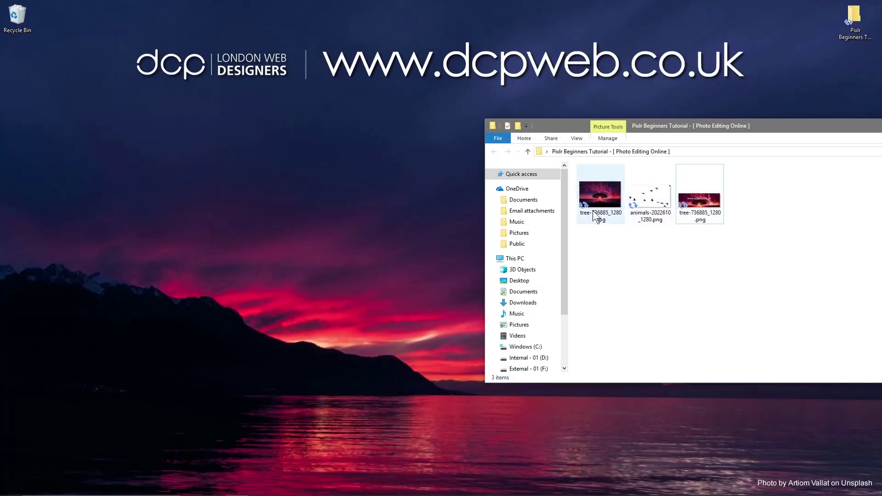